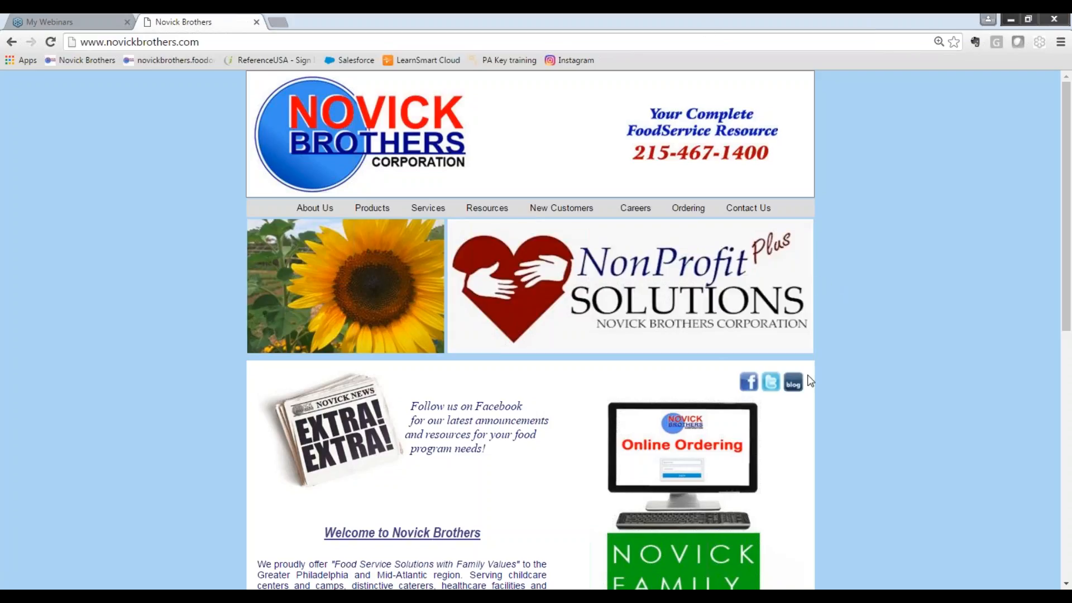
Open the new online ordering system and sign in with the account access code and password, dismissing the notice.
{"action": "left_click", "coordinate": [681, 453]}
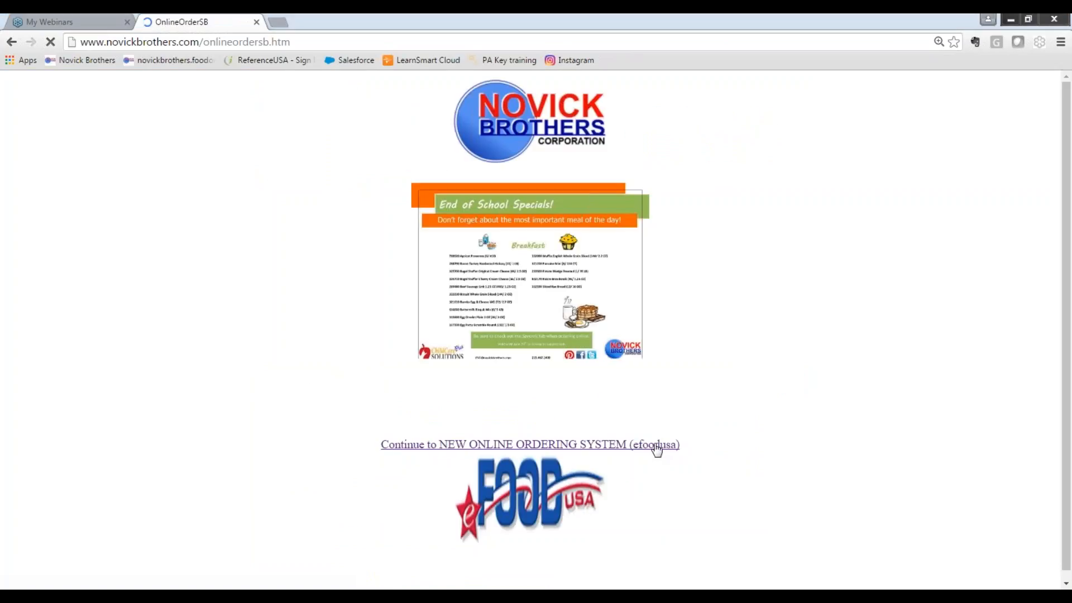
{"action": "left_click", "coordinate": [656, 447]}
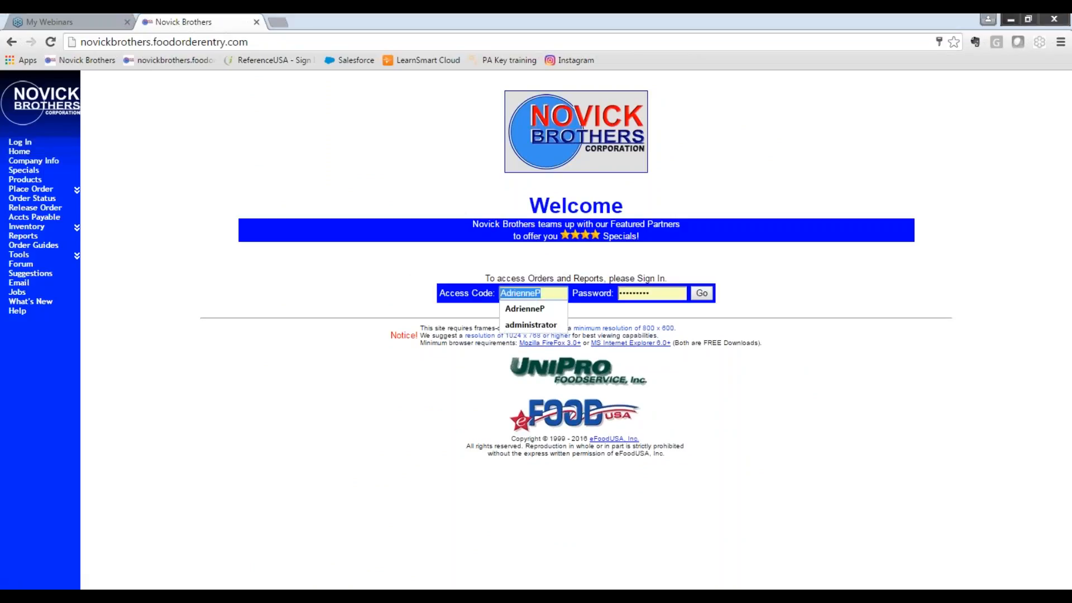
{"action": "key", "text": "BackSpace"}
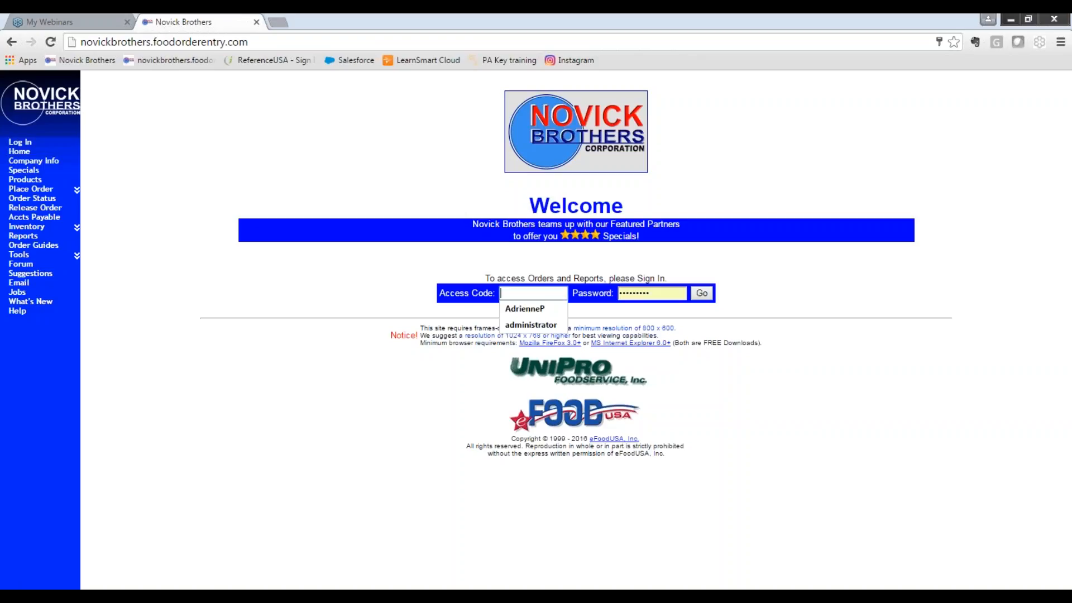
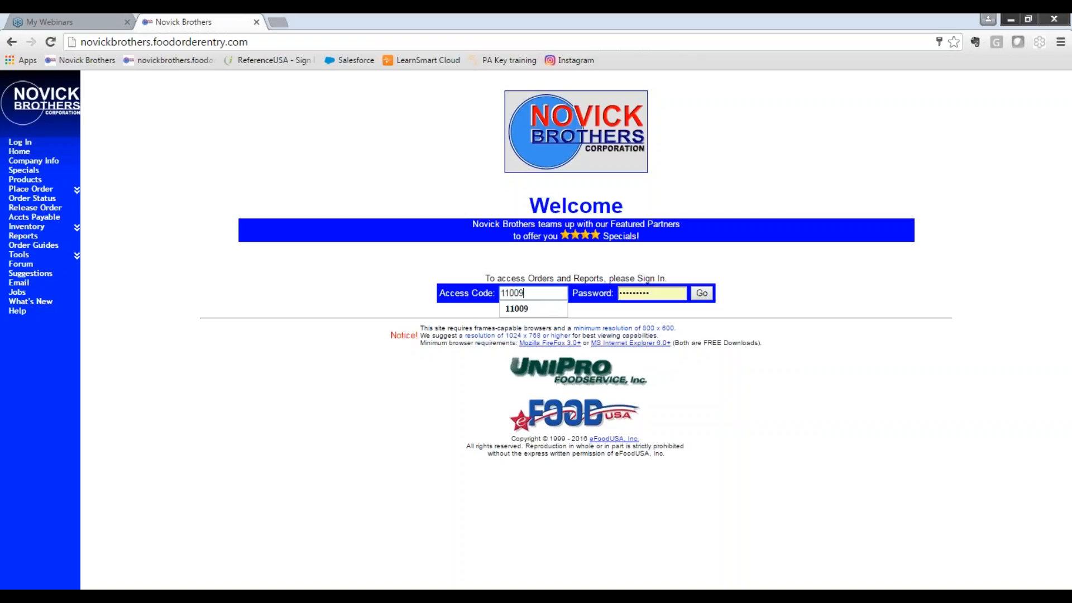
{"action": "key", "text": "Tab"}
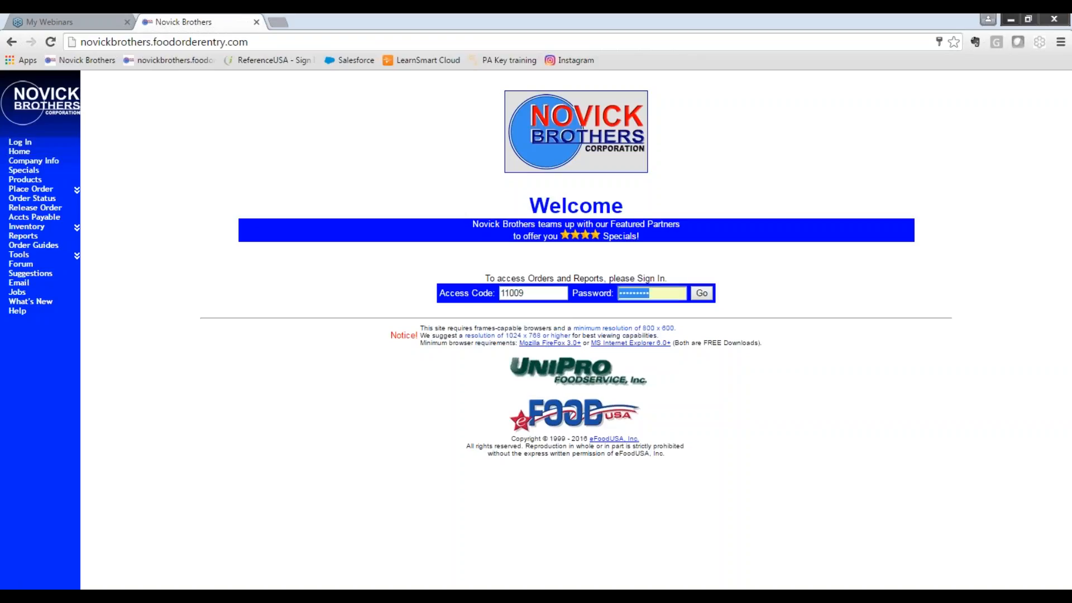
{"action": "key", "text": "BackSpace"}
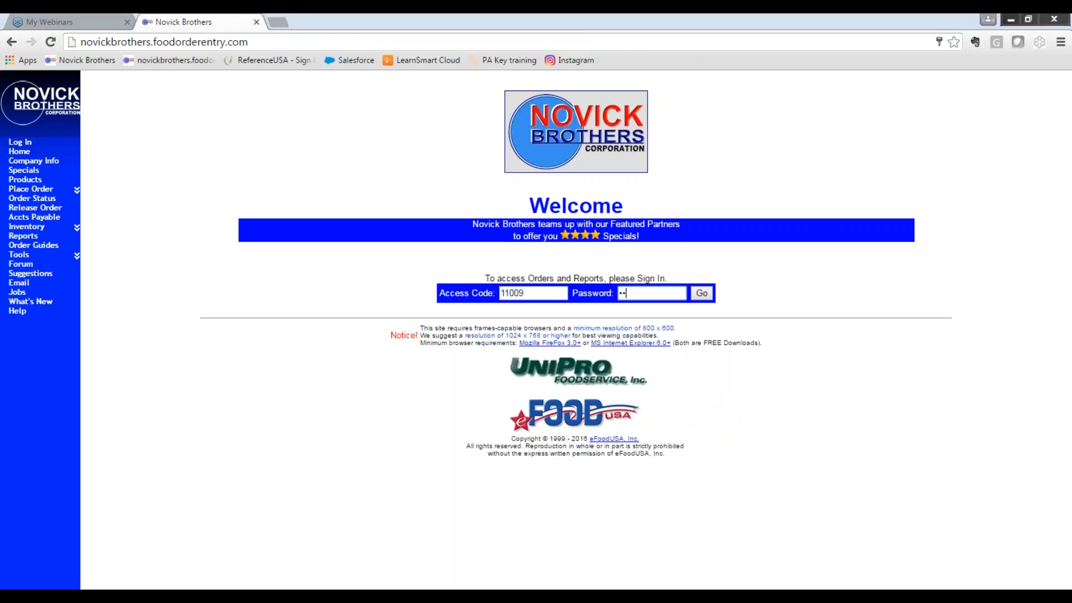
{"action": "key", "text": "Return"}
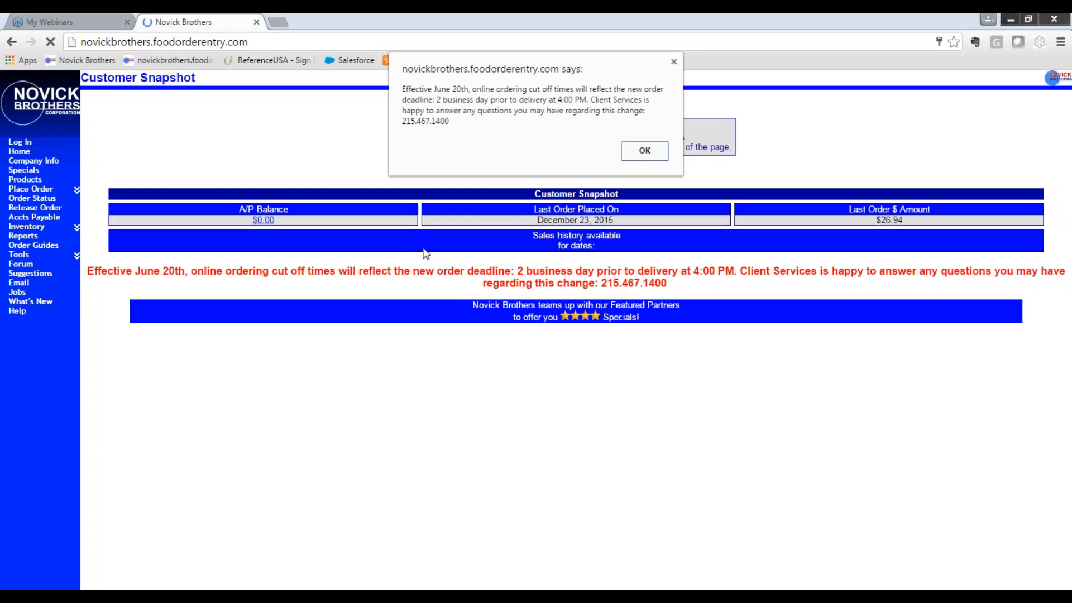
{"action": "left_click", "coordinate": [644, 151]}
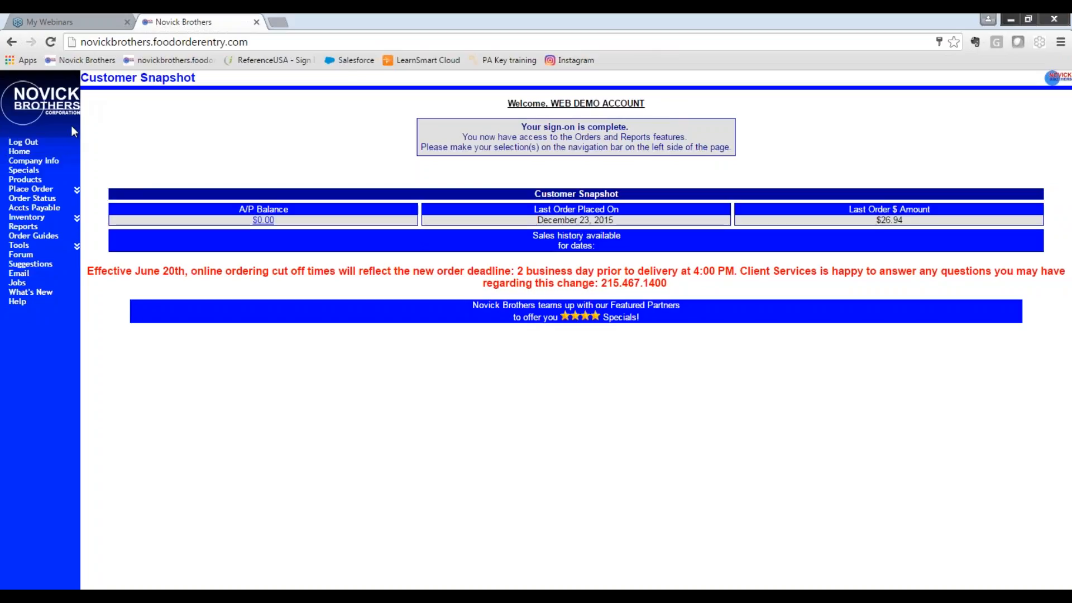
Start a new order with the default order guide settings and open the order page.
{"action": "left_click", "coordinate": [48, 190]}
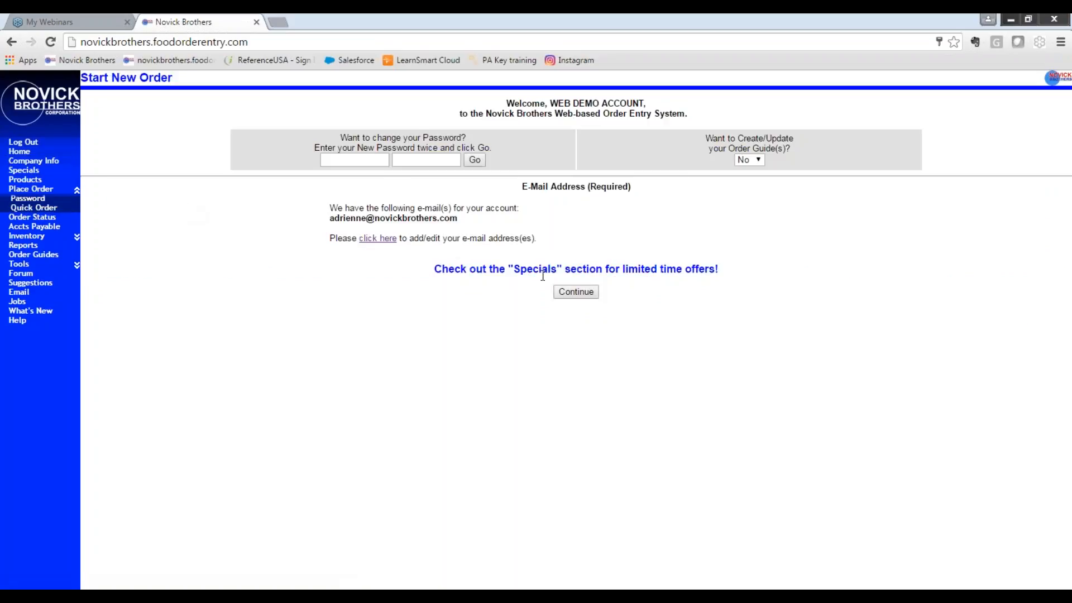
{"action": "left_click", "coordinate": [571, 295]}
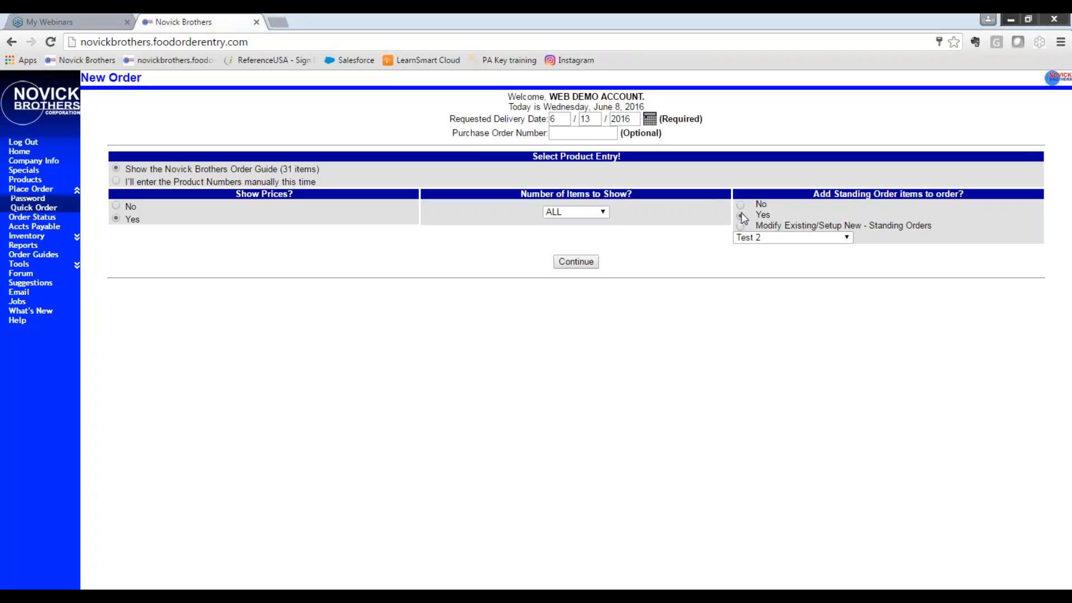
{"action": "left_click", "coordinate": [575, 261]}
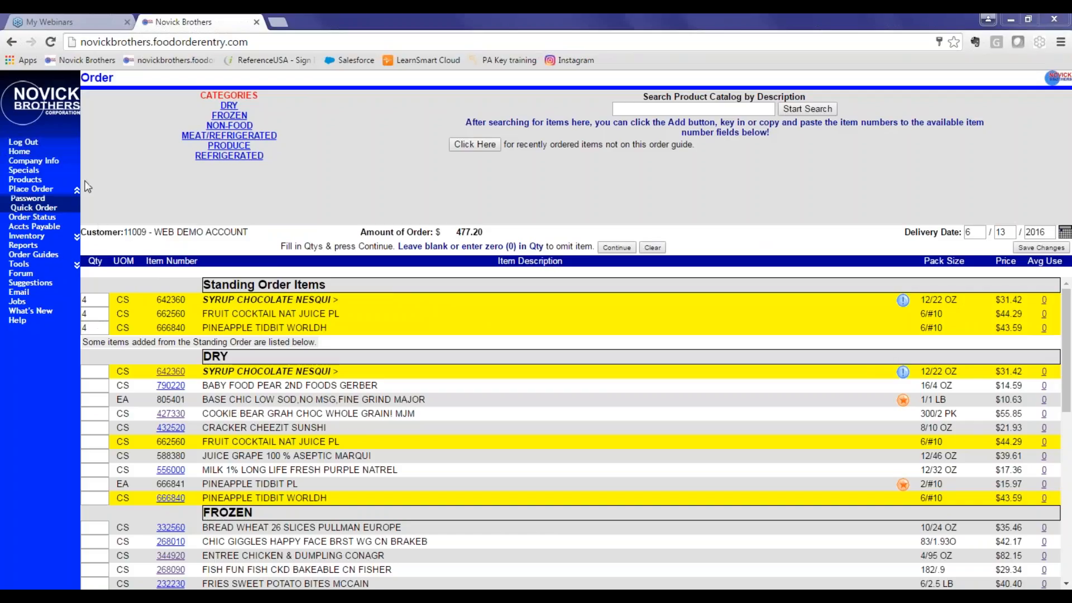
Return to the new order page and dismiss the in-progress order notice.
{"action": "left_click", "coordinate": [48, 195]}
{"action": "left_click", "coordinate": [571, 291]}
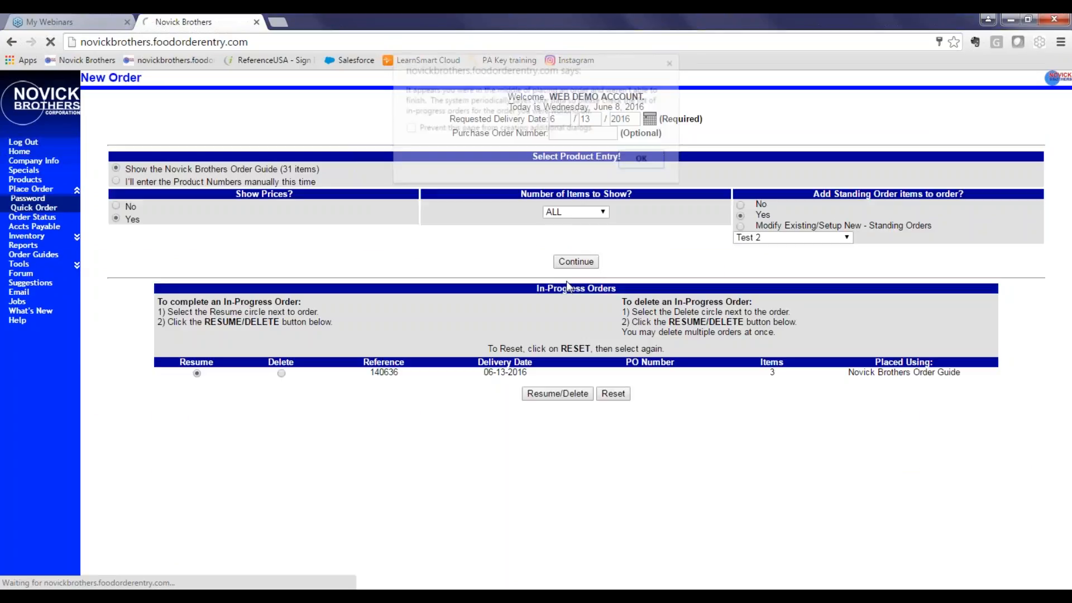
{"action": "left_click", "coordinate": [640, 159]}
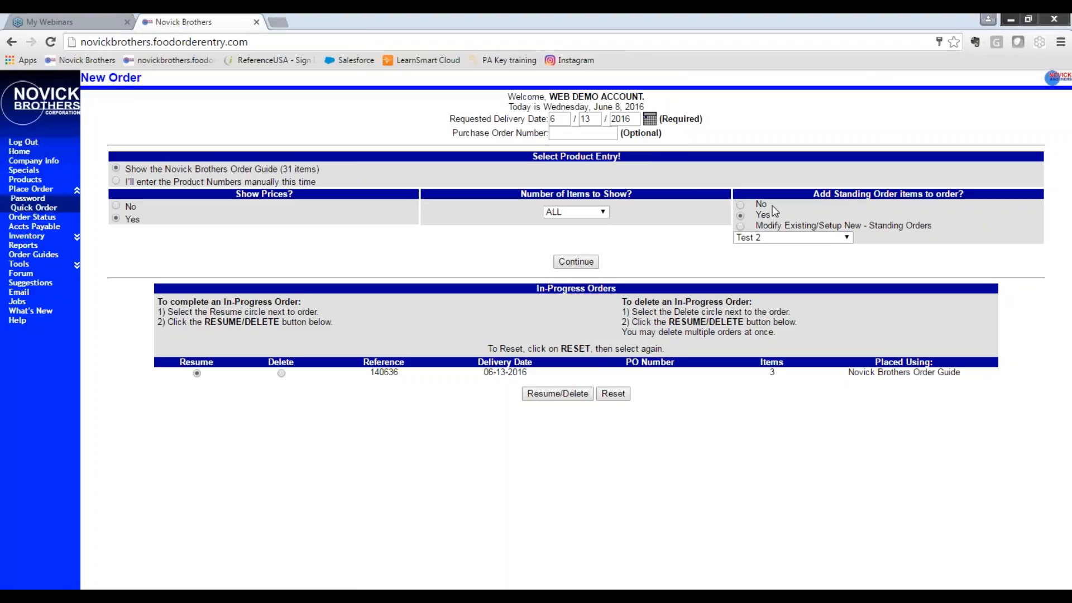
Choose to set up a new standing order and continue to the standing order page.
{"action": "double_click", "coordinate": [760, 215]}
{"action": "left_click", "coordinate": [757, 236]}
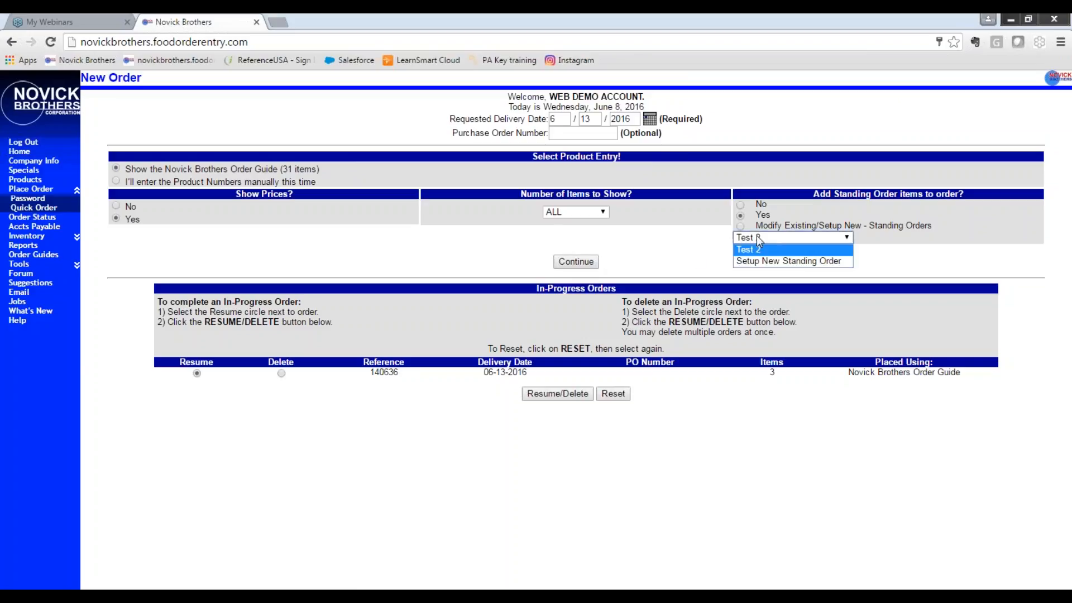
{"action": "left_click", "coordinate": [753, 260]}
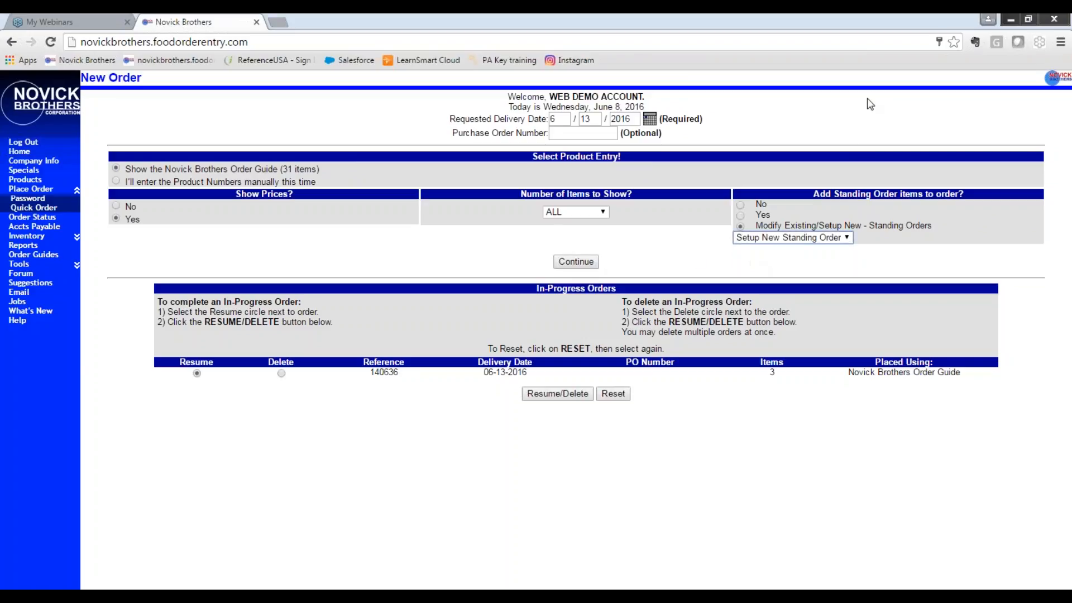
{"action": "left_click", "coordinate": [877, 64]}
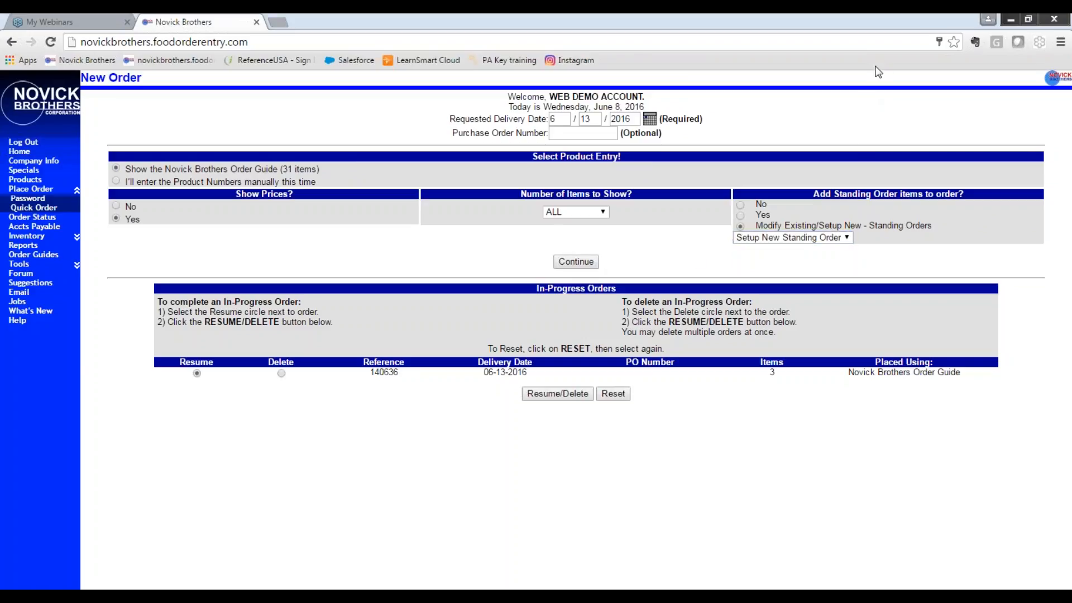
{"action": "left_click", "coordinate": [577, 261]}
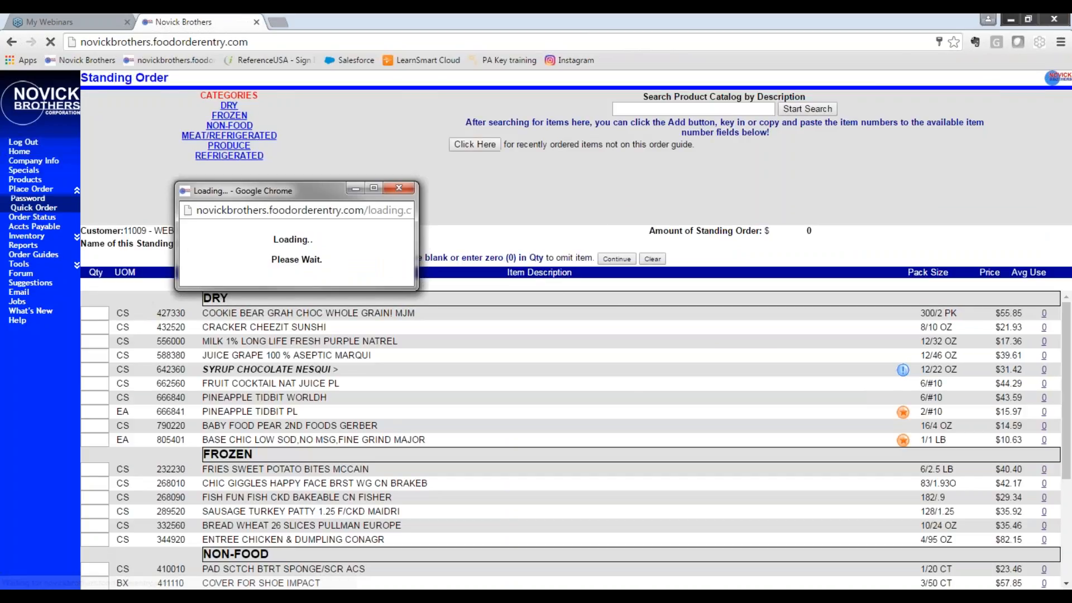
Name the new standing order Webinar.
{"action": "left_click", "coordinate": [276, 240]}
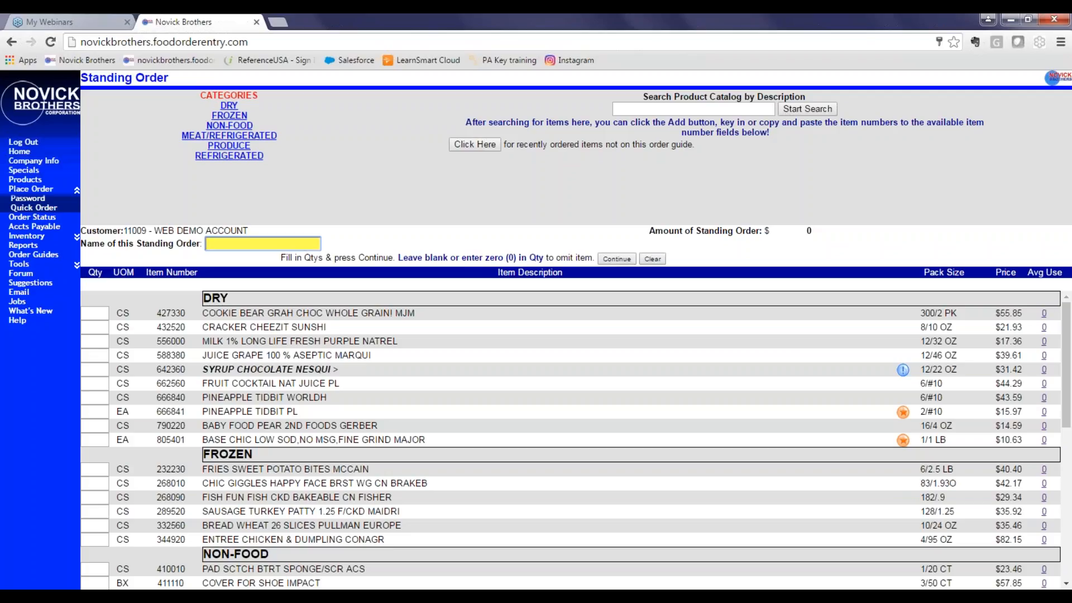
{"action": "type", "text": "Webi"}
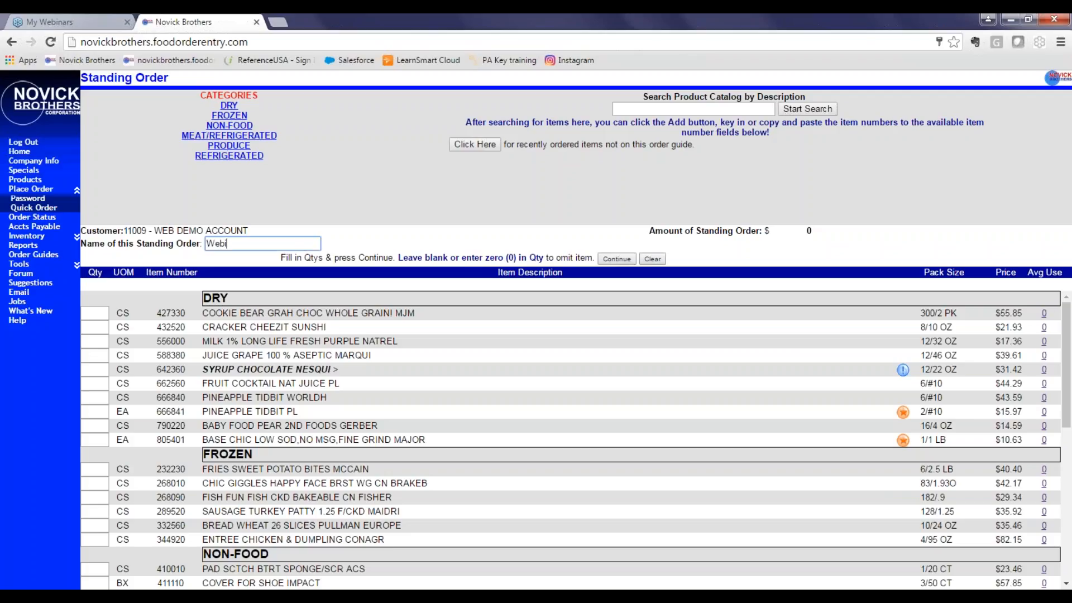
{"action": "type", "text": "nar"}
Enter quantities of 2 Cookie Bear, 1 Syrup Chocolate Nesqui, 3 Juice Grape and 2 Fish Fun.
{"action": "left_click", "coordinate": [103, 315]}
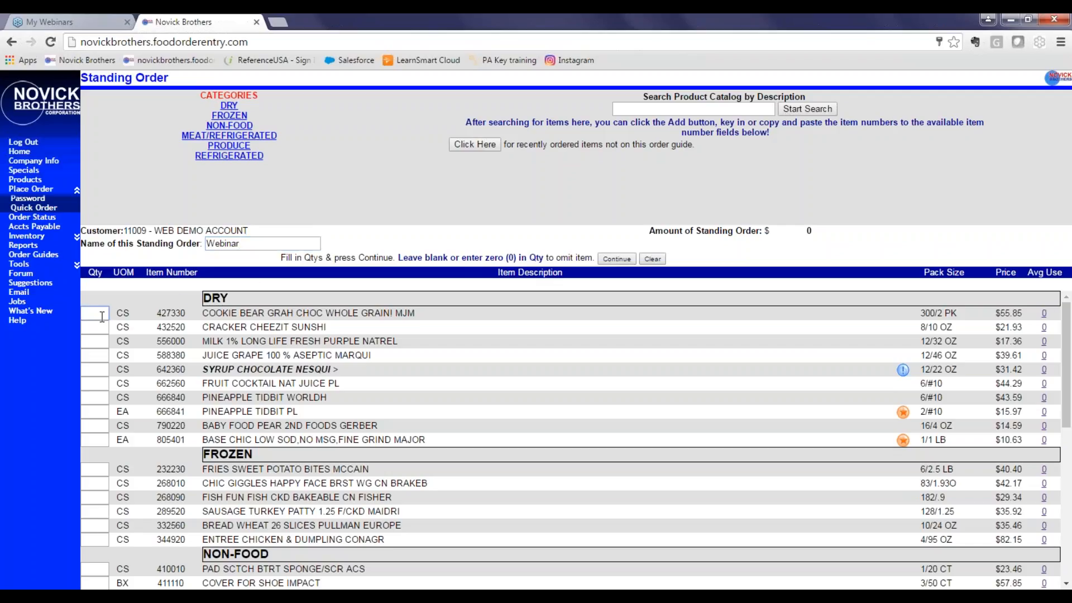
{"action": "type", "text": "2"}
{"action": "left_click", "coordinate": [95, 373]}
{"action": "type", "text": "1"}
{"action": "left_click", "coordinate": [91, 403]}
{"action": "key", "text": "BackSpace"}
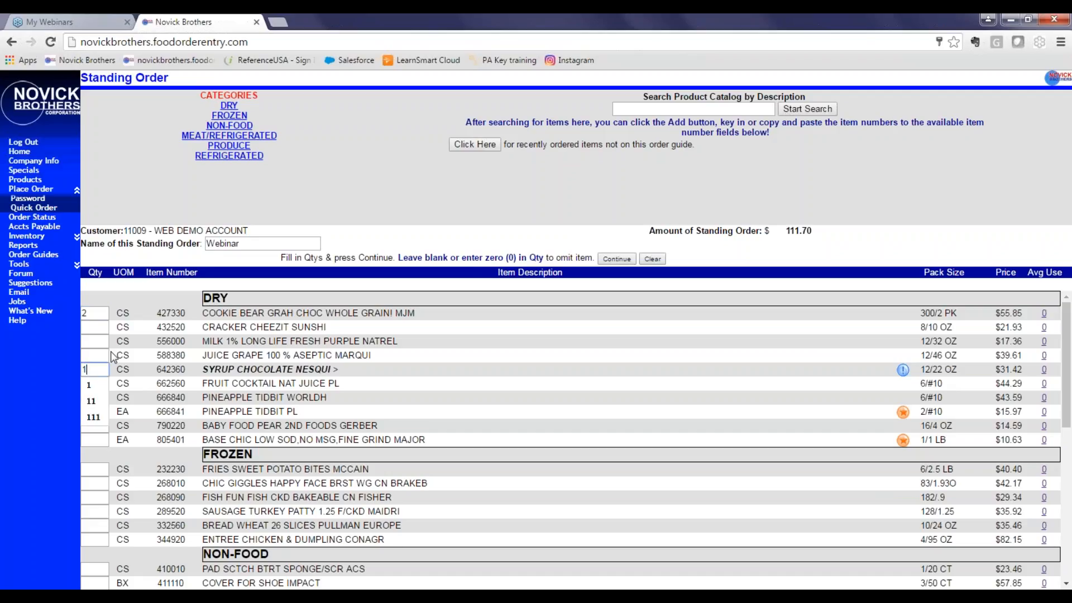
{"action": "left_click", "coordinate": [85, 351]}
{"action": "type", "text": "3"}
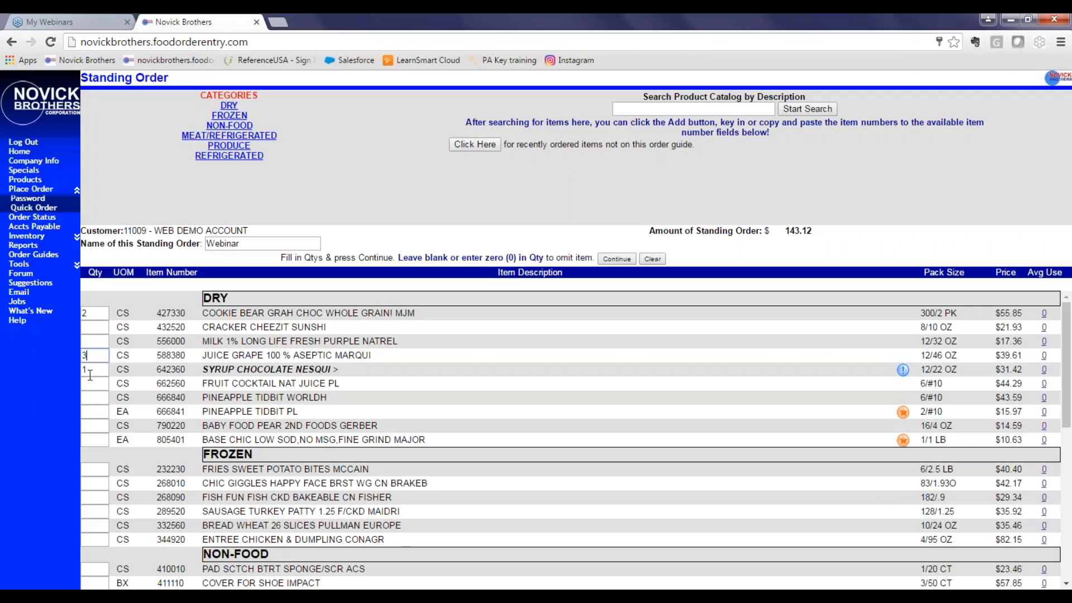
{"action": "left_click", "coordinate": [95, 496]}
{"action": "type", "text": "2"}
Enter quantities of 4 Cleaner All Purp, 1 Turkey Ham, 2 Salad Hummus and 1 Yogurt Vanilla.
{"action": "scroll", "coordinate": [109, 484], "scroll_direction": "down", "scroll_amount": 5}
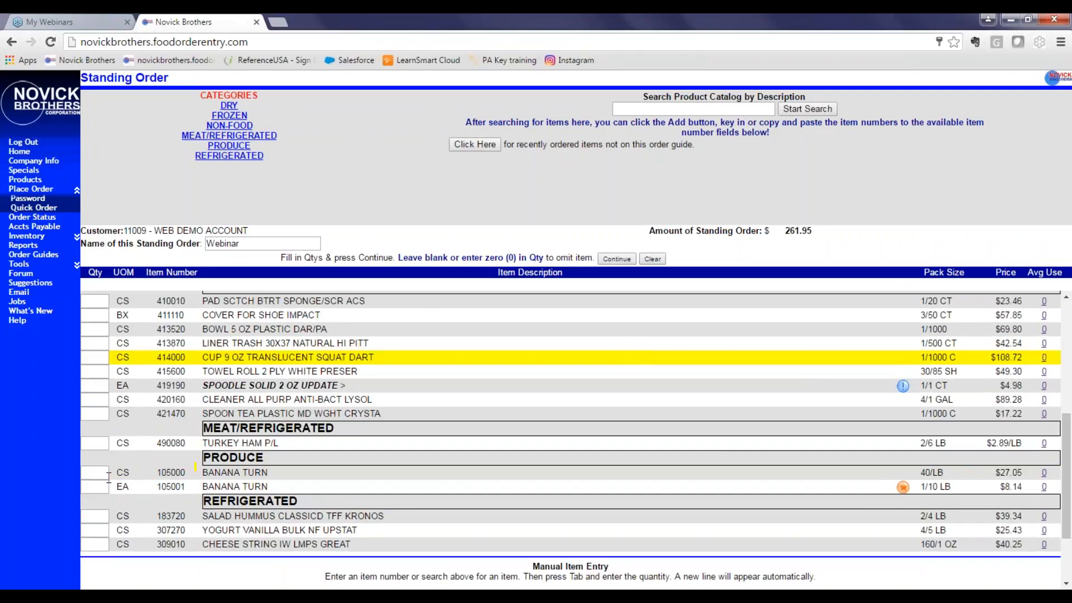
{"action": "left_click", "coordinate": [101, 398]}
{"action": "type", "text": "4"}
{"action": "left_click", "coordinate": [89, 442]}
{"action": "type", "text": "1"}
{"action": "left_click", "coordinate": [91, 518]}
{"action": "type", "text": "2"}
{"action": "left_click", "coordinate": [95, 531]}
{"action": "left_click", "coordinate": [96, 531]}
{"action": "type", "text": "1"}
{"action": "left_click_drag", "start_coordinate": [144, 529], "coordinate": [146, 519]}
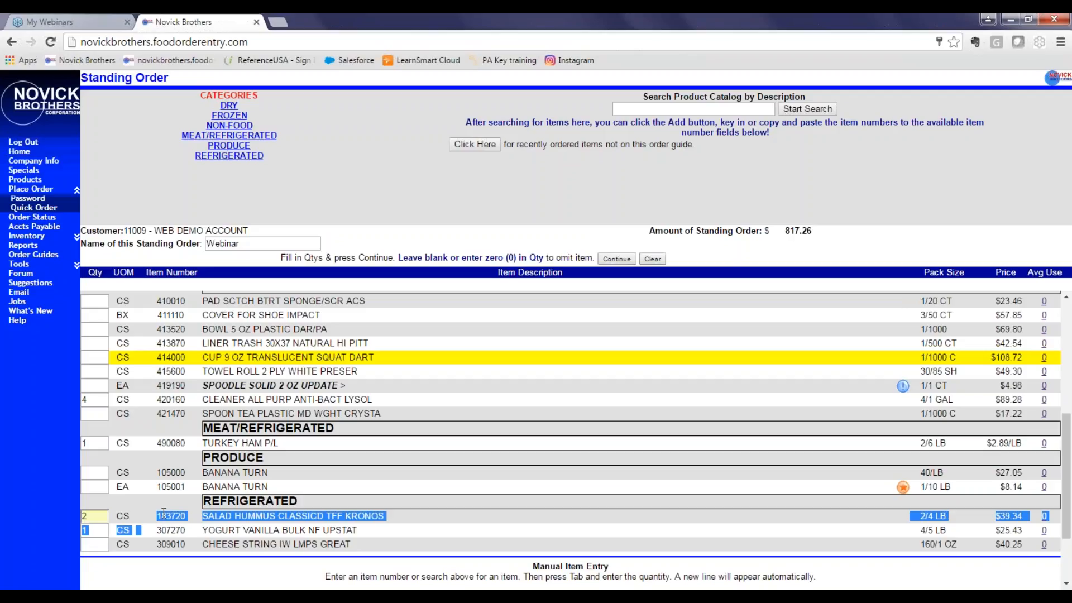
{"action": "left_click", "coordinate": [177, 486]}
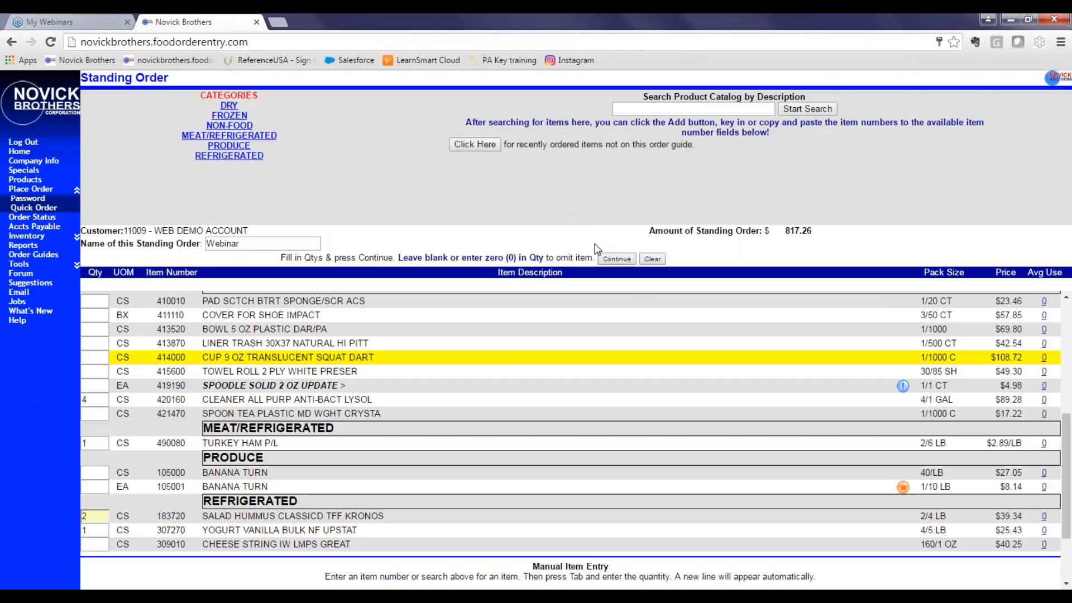
Submit the Webinar standing order and continue past the entry check.
{"action": "scroll", "coordinate": [591, 391], "scroll_direction": "down", "scroll_amount": 3}
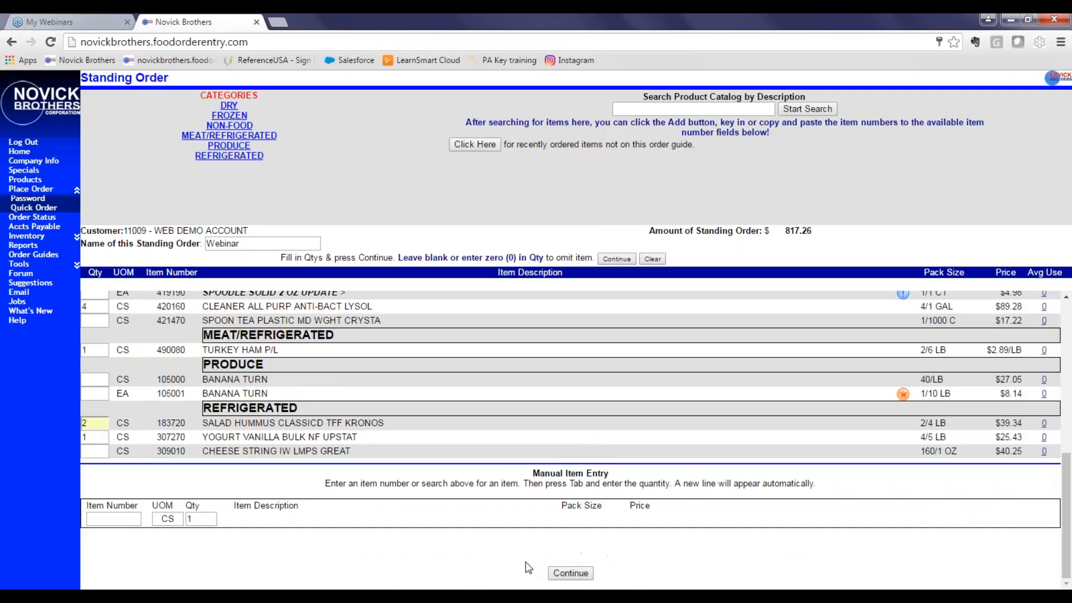
{"action": "left_click", "coordinate": [570, 573]}
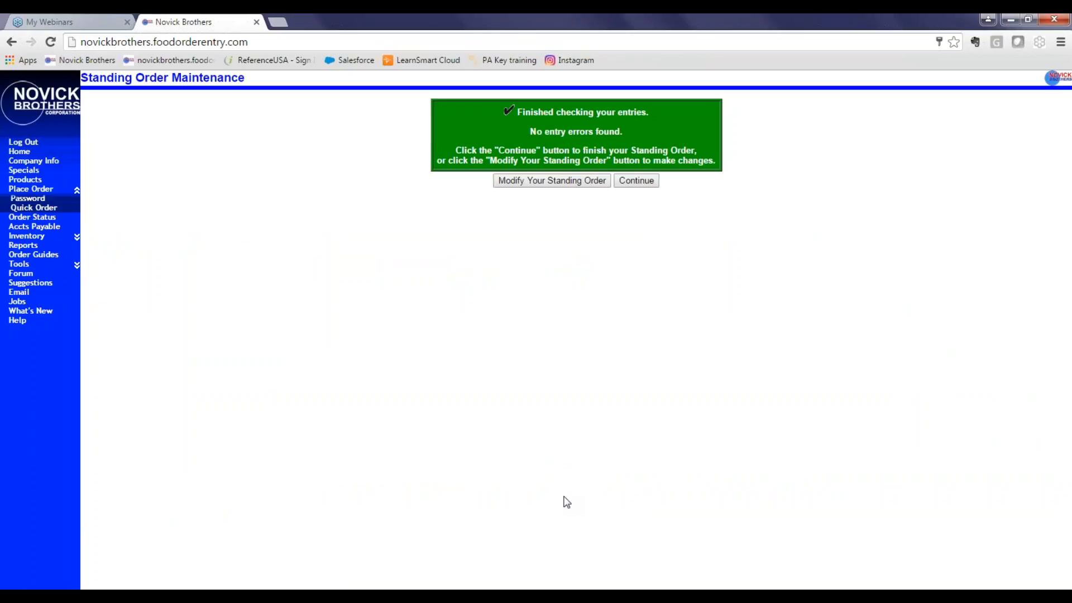
{"action": "left_click", "coordinate": [638, 181]}
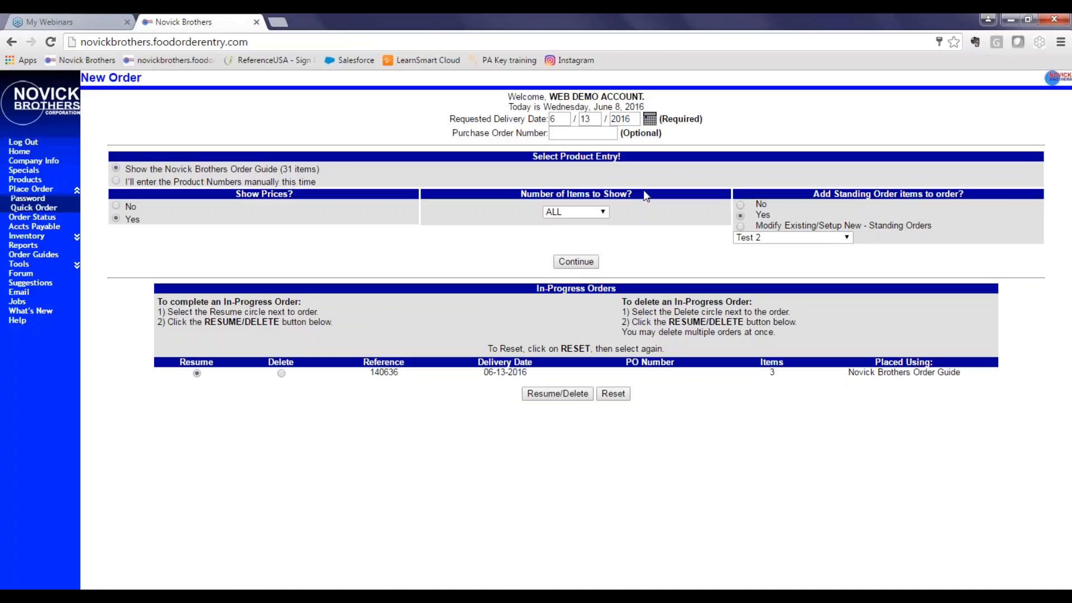
{"action": "left_click", "coordinate": [582, 134]}
{"action": "left_click_drag", "start_coordinate": [447, 120], "coordinate": [697, 129]}
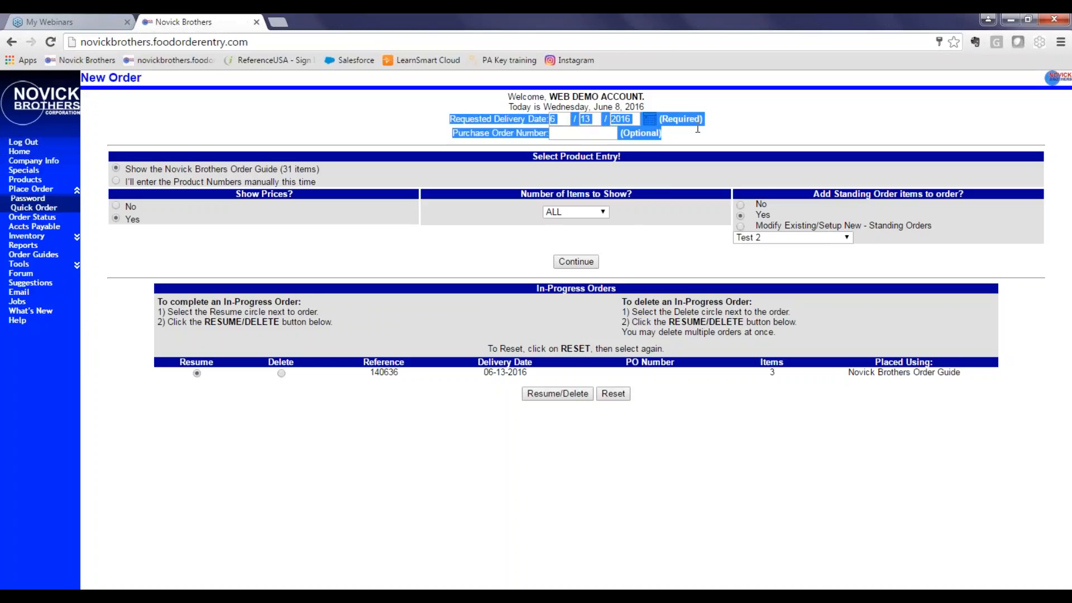
{"action": "left_click", "coordinate": [729, 118]}
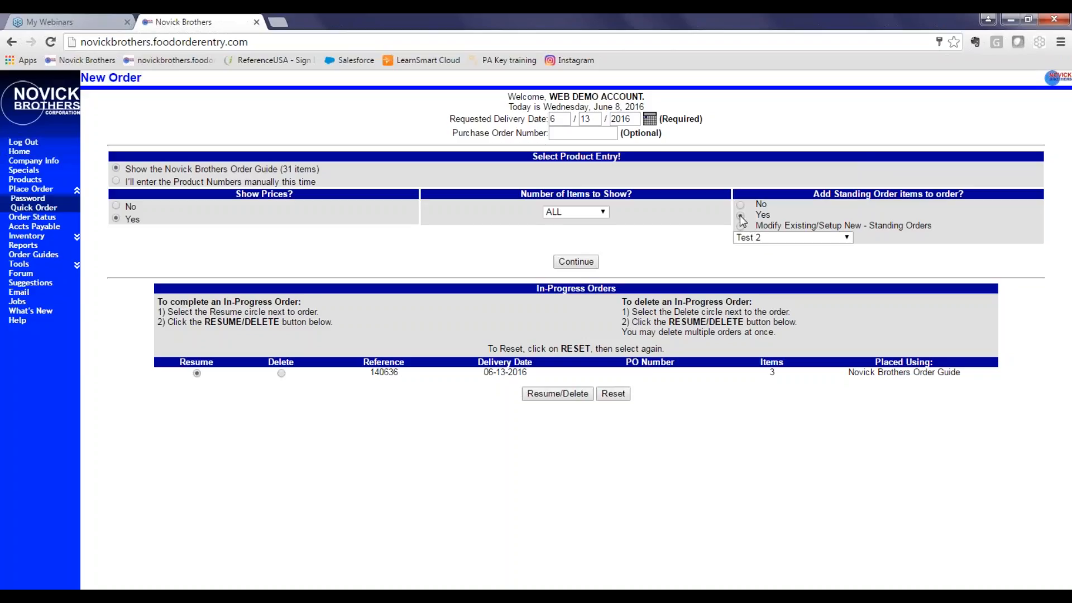
Start a new order that adds the Webinar standing order items.
{"action": "left_click", "coordinate": [759, 237]}
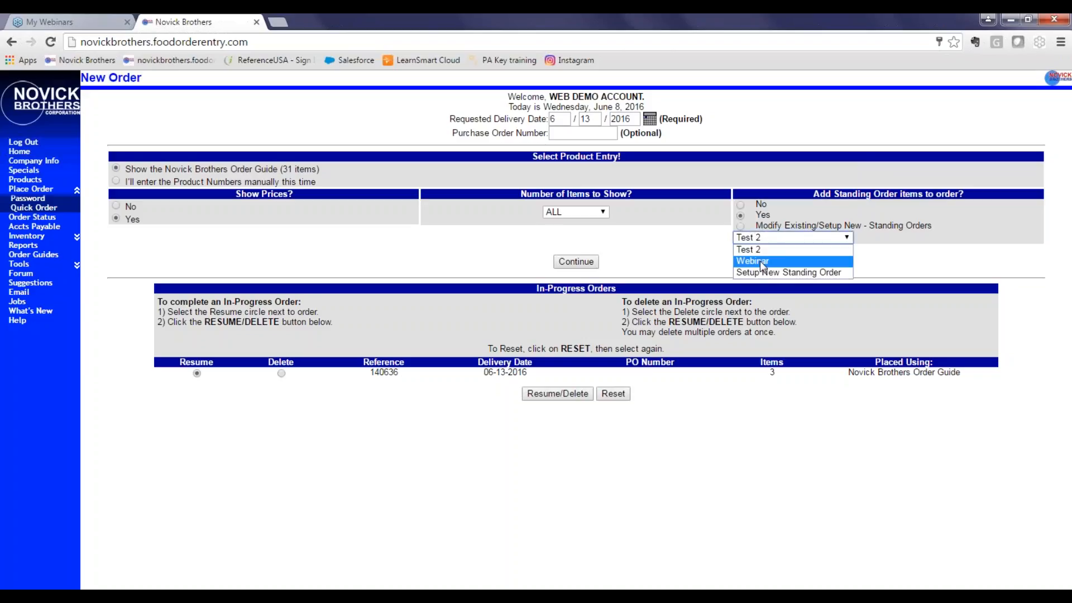
{"action": "left_click", "coordinate": [759, 260]}
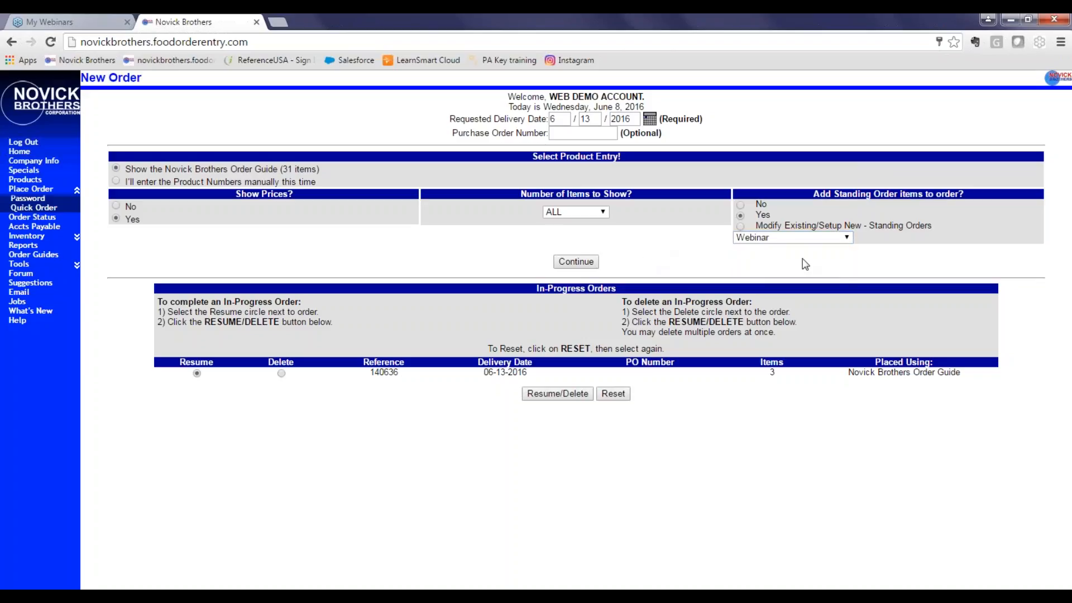
{"action": "left_click", "coordinate": [576, 262]}
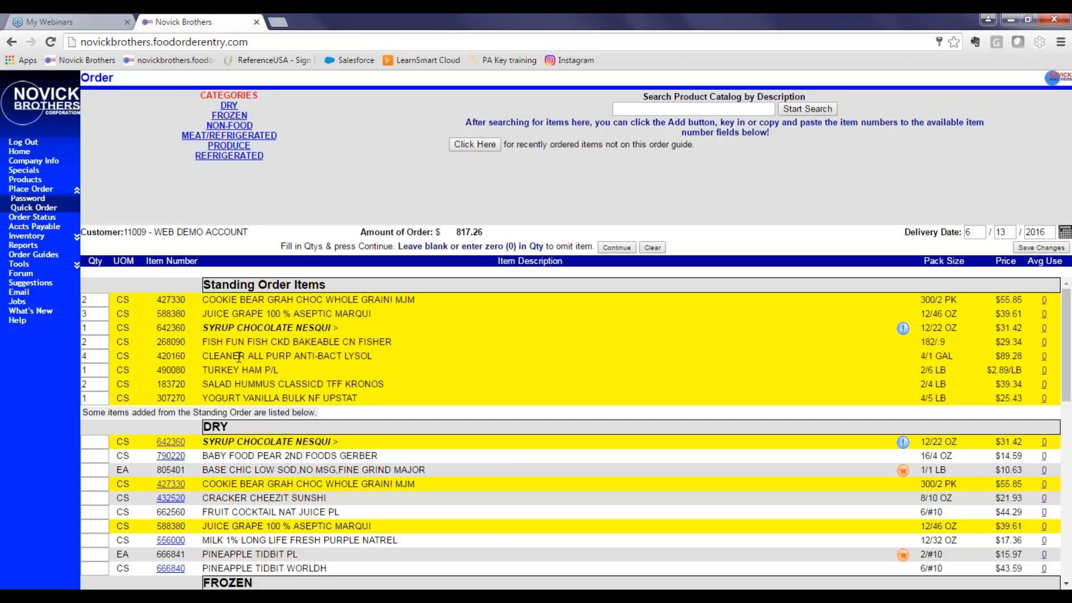
Edit the standing order item quantities on this order, setting Turkey Ham P/L to 2.
{"action": "scroll", "coordinate": [239, 357], "scroll_direction": "down", "scroll_amount": 3}
{"action": "key", "text": "BackSpace"}
{"action": "left_click", "coordinate": [207, 393]}
{"action": "left_click_drag", "start_coordinate": [104, 370], "coordinate": [67, 365]}
{"action": "left_click", "coordinate": [149, 369]}
{"action": "scroll", "coordinate": [228, 359], "scroll_direction": "down", "scroll_amount": 3}
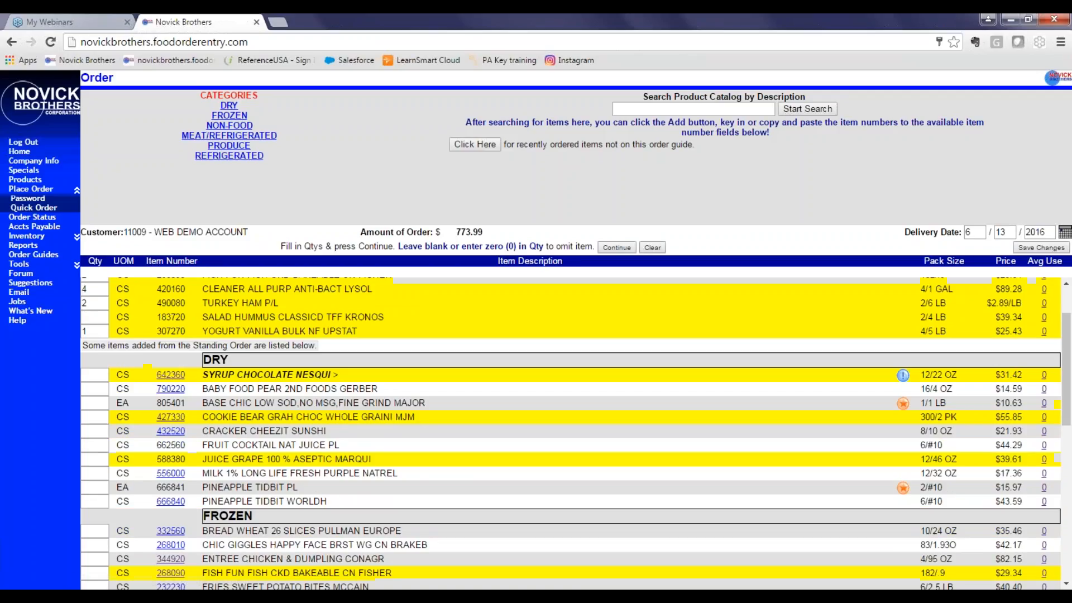
{"action": "scroll", "coordinate": [130, 447], "scroll_direction": "down", "scroll_amount": 2}
{"action": "scroll", "coordinate": [131, 447], "scroll_direction": "down", "scroll_amount": 5}
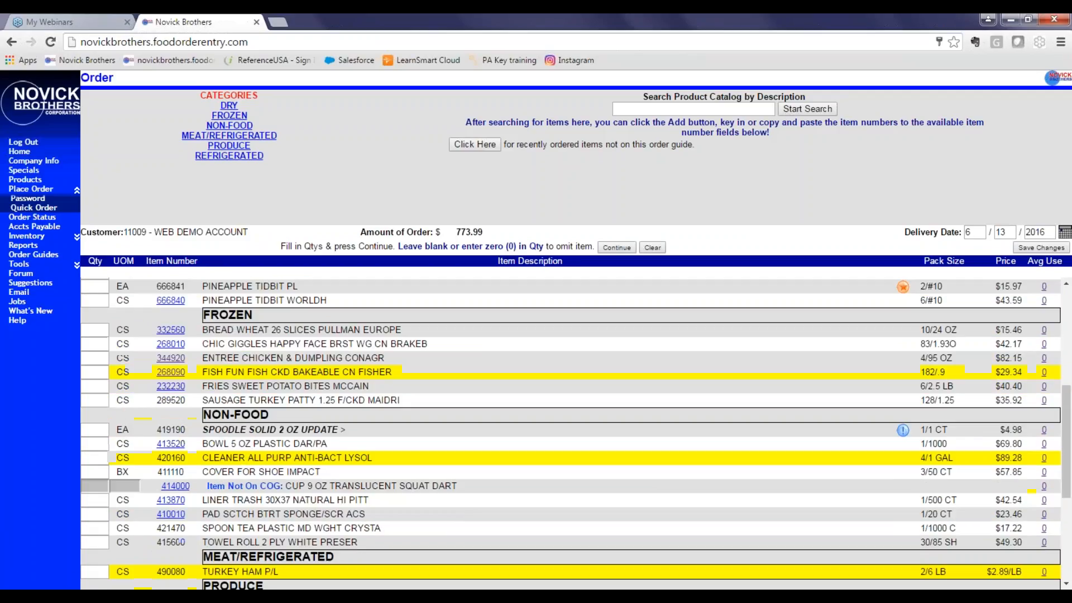
Enter a quantity of 1 for Yogurt Vanilla Bulk on the order and continue past the special-order warning.
{"action": "scroll", "coordinate": [105, 483], "scroll_direction": "down", "scroll_amount": 6}
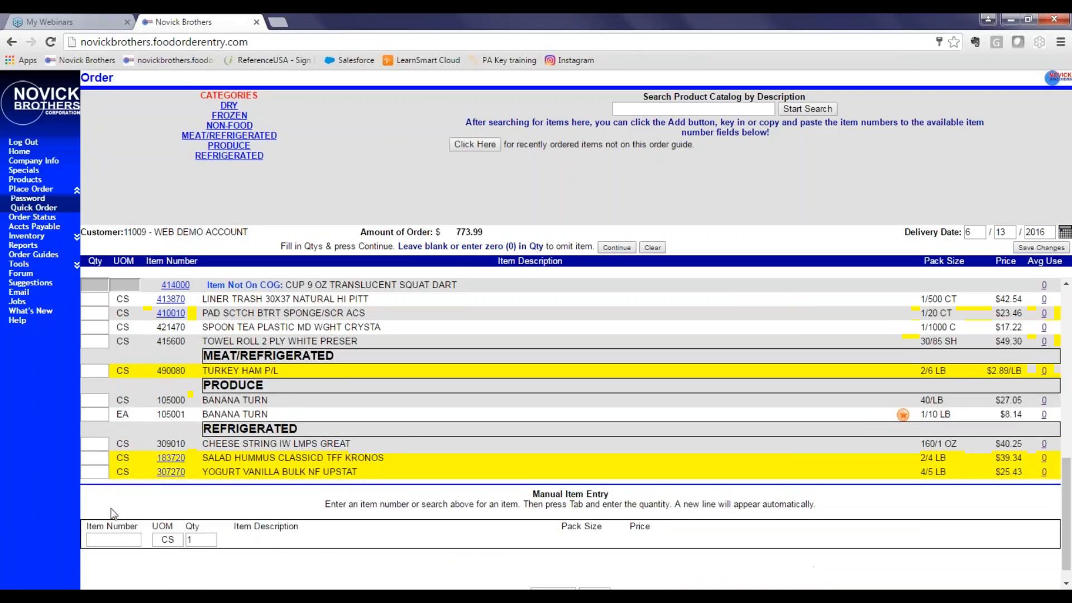
{"action": "left_click", "coordinate": [100, 476]}
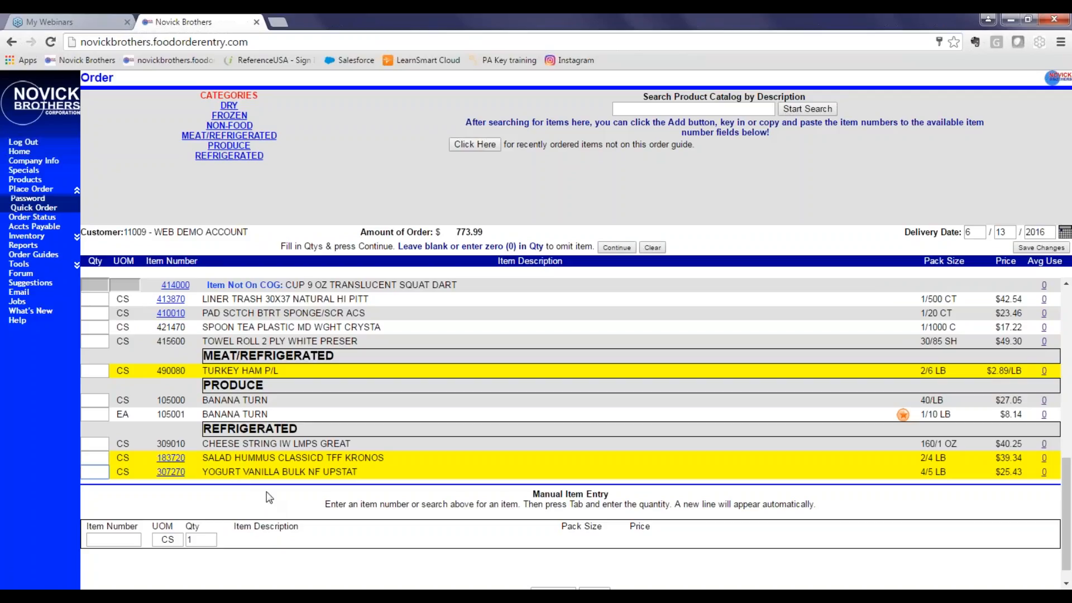
{"action": "type", "text": "1"}
{"action": "left_click", "coordinate": [365, 422]}
{"action": "scroll", "coordinate": [578, 408], "scroll_direction": "down", "scroll_amount": 1}
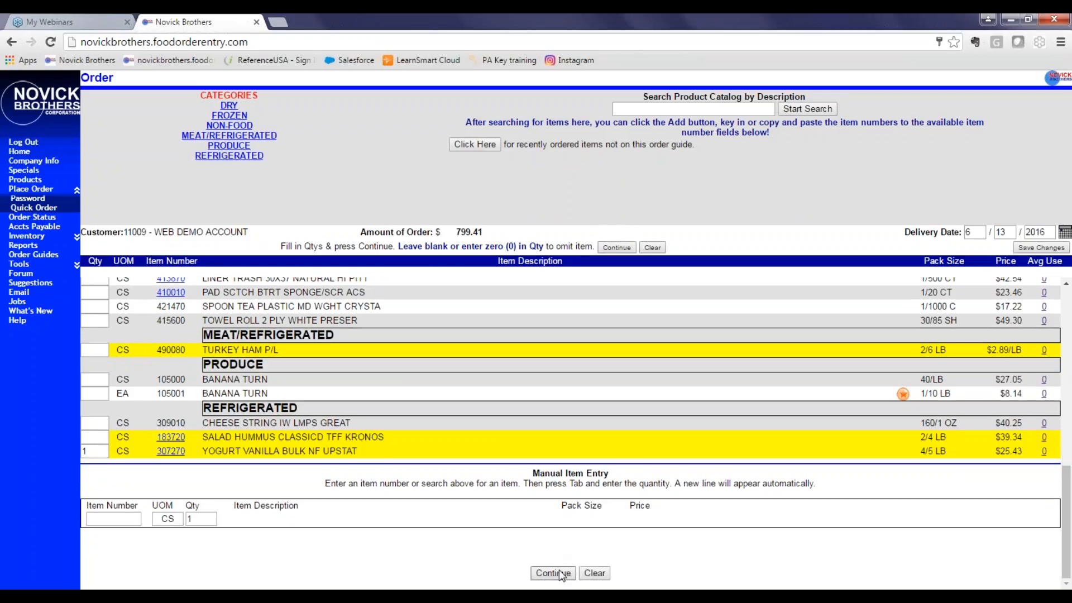
{"action": "left_click", "coordinate": [553, 573]}
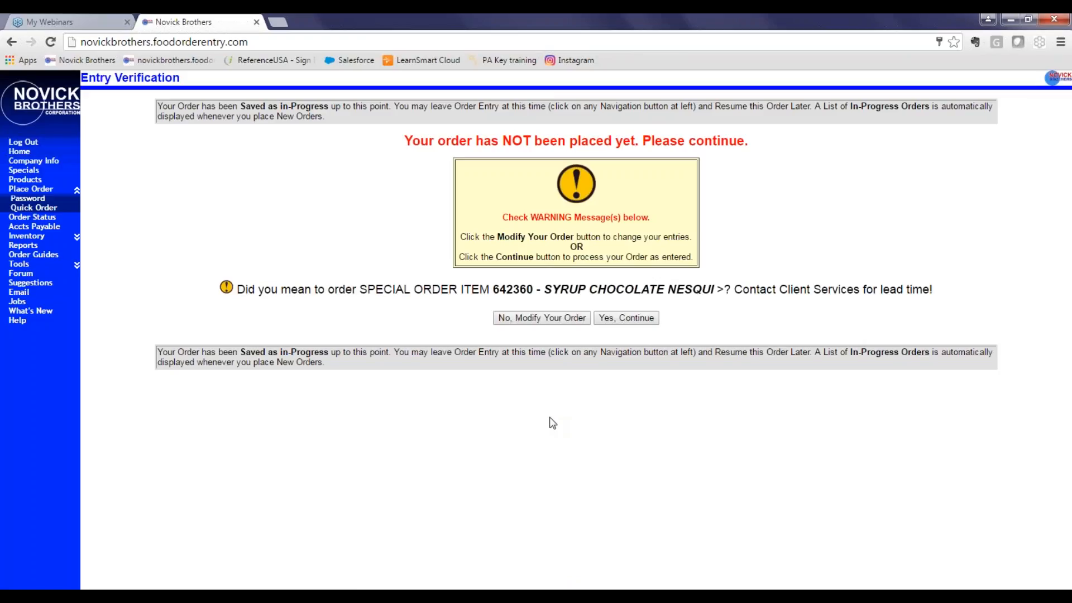
{"action": "left_click", "coordinate": [626, 318]}
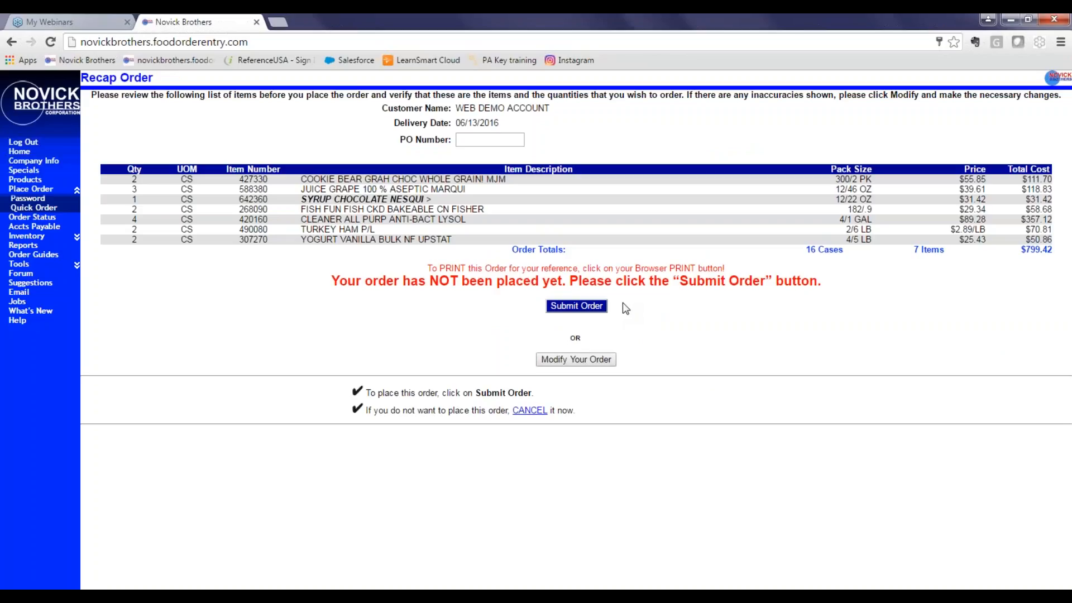
Review the items in the order recap and submit the order.
{"action": "left_click", "coordinate": [482, 141]}
{"action": "left_click", "coordinate": [126, 249]}
{"action": "left_click_drag", "start_coordinate": [130, 240], "coordinate": [453, 241]}
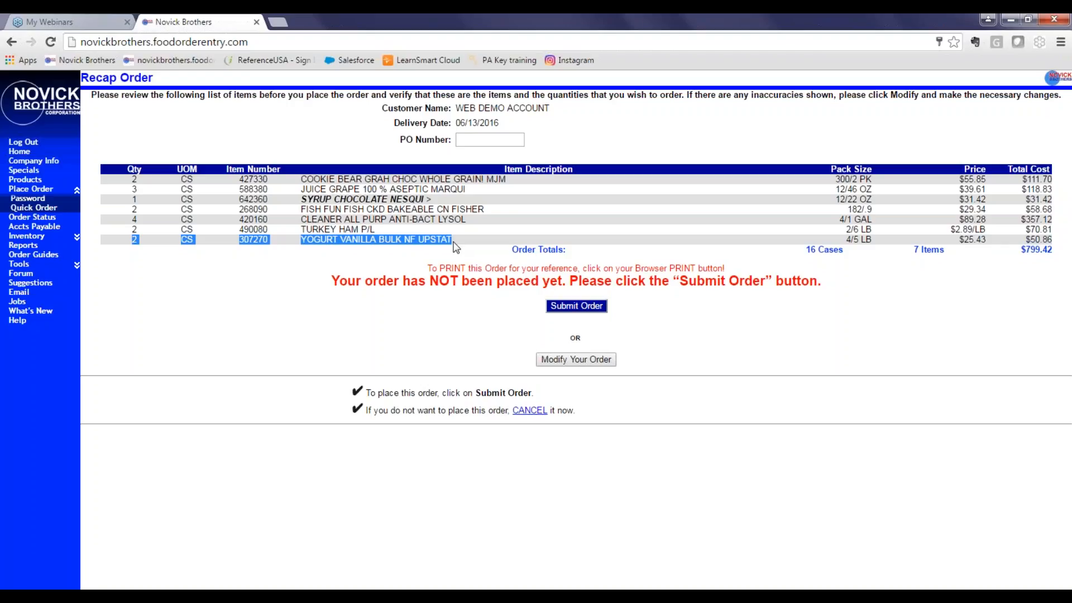
{"action": "left_click", "coordinate": [577, 307]}
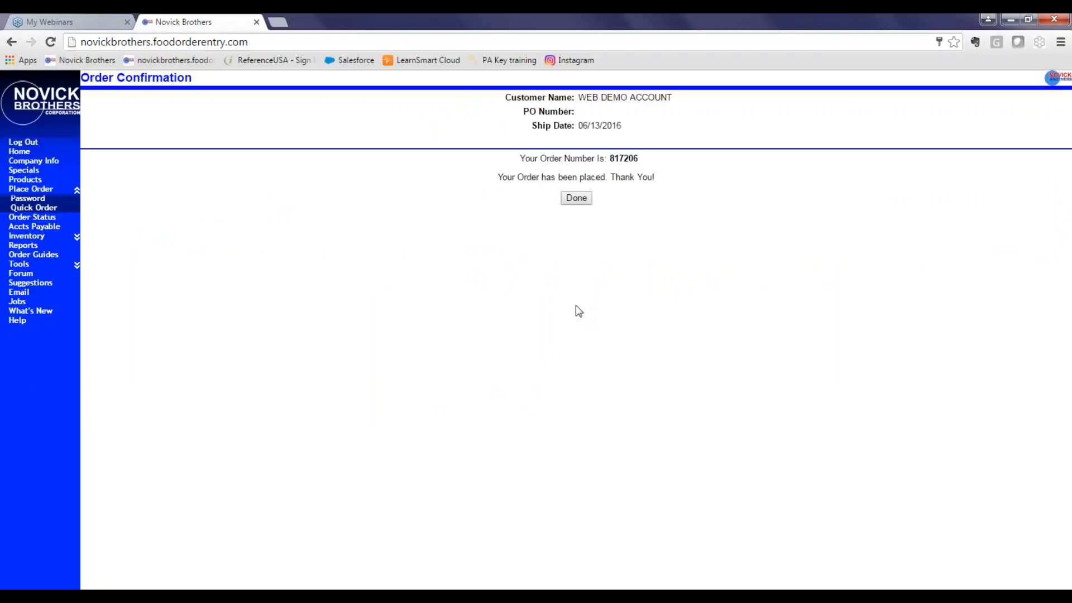
Start a new order and open the Webinar standing order for modification.
{"action": "left_click", "coordinate": [580, 203]}
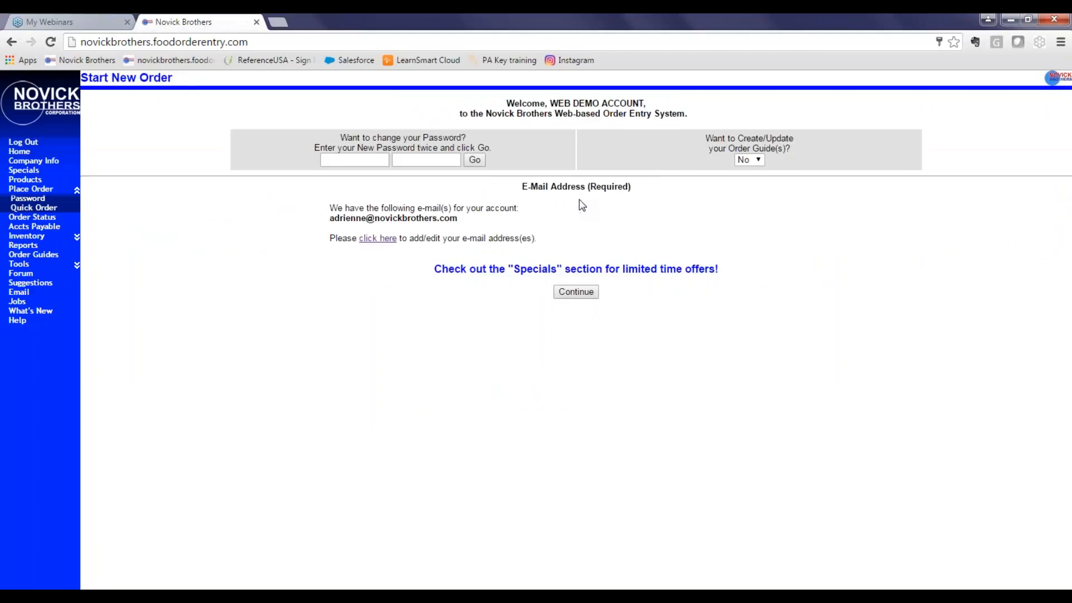
{"action": "left_click", "coordinate": [582, 291]}
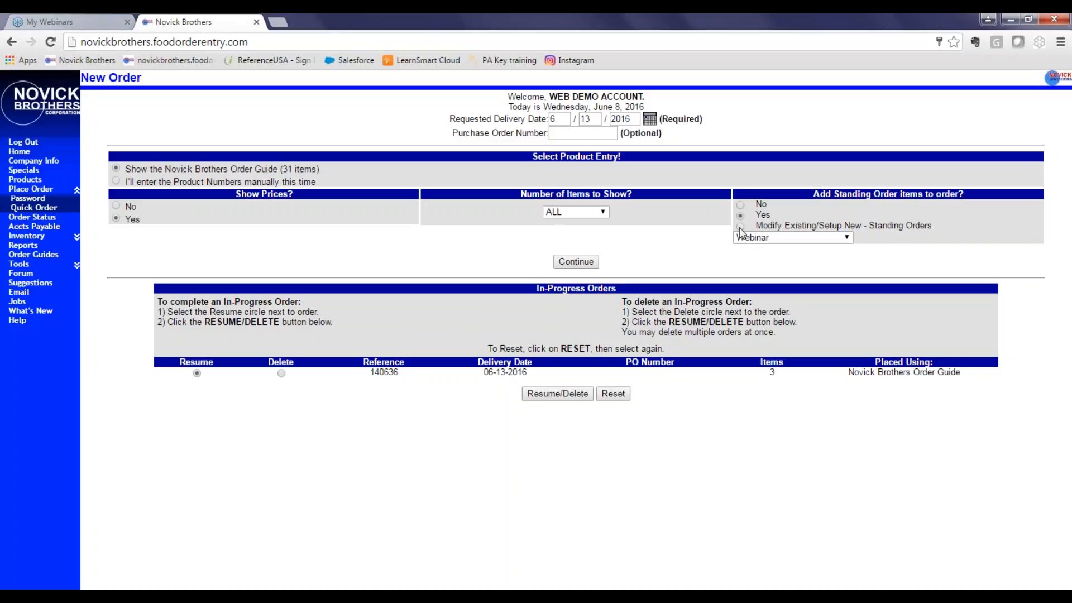
{"action": "left_click", "coordinate": [774, 238]}
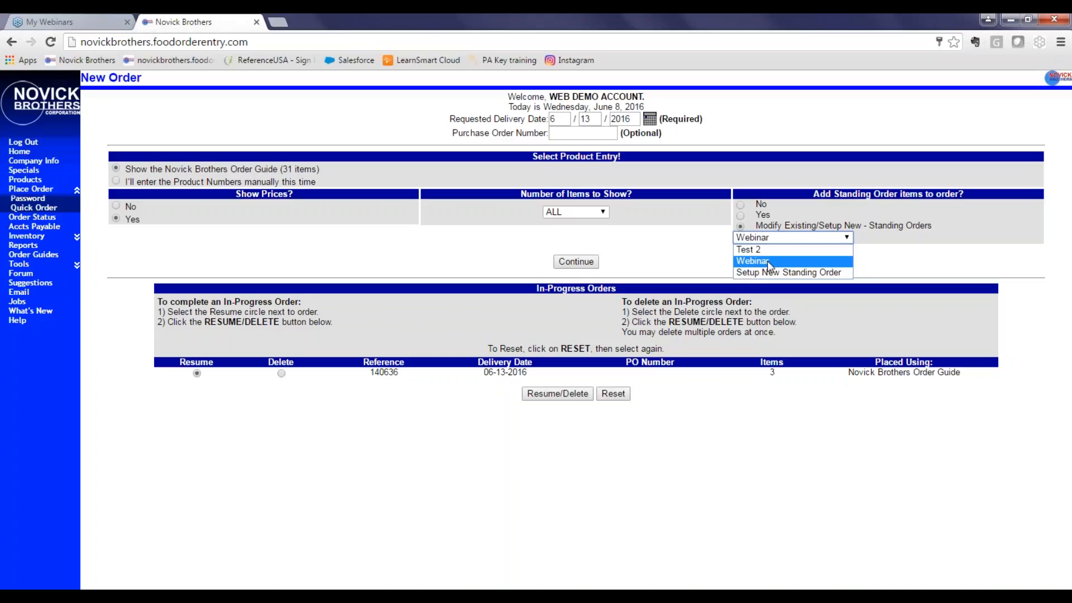
{"action": "left_click", "coordinate": [766, 260]}
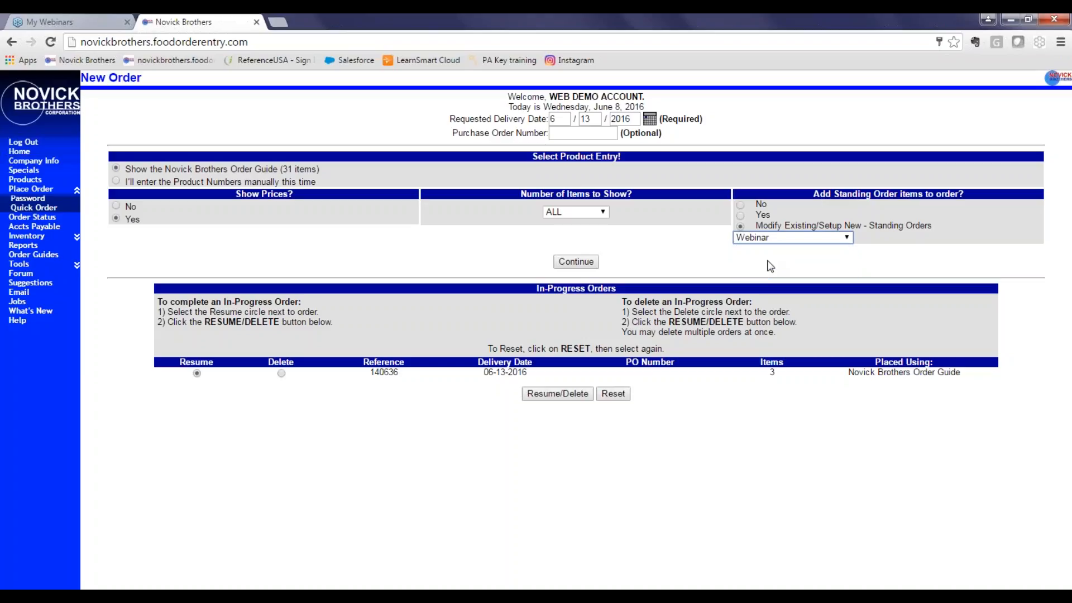
{"action": "left_click", "coordinate": [577, 261]}
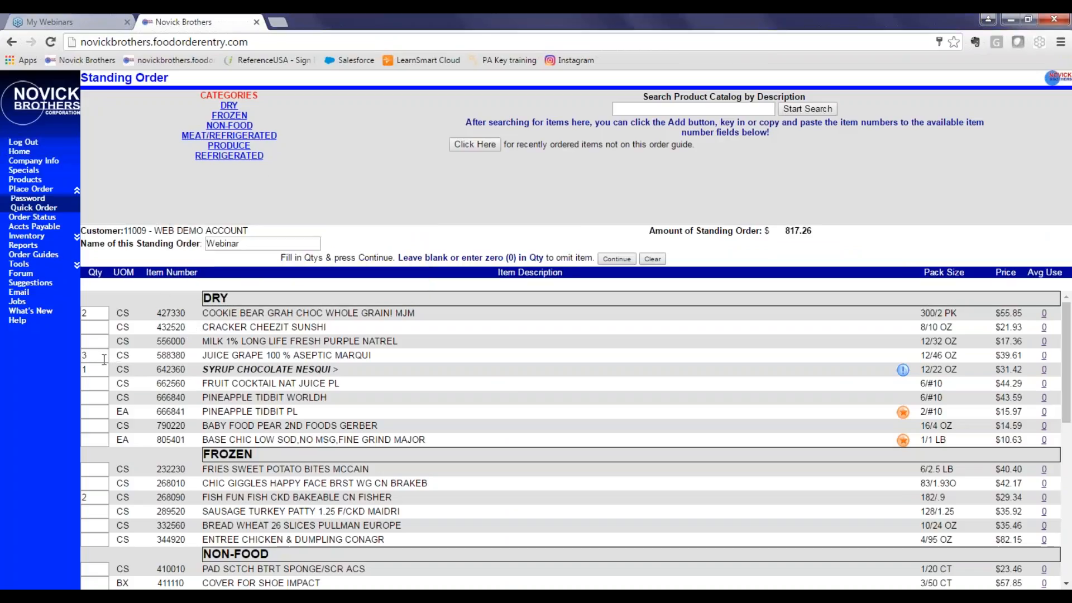
In the Webinar standing order, set Baby Food Pear 2nd Foods to 2, clear Fish Fun Fish, and save.
{"action": "scroll", "coordinate": [104, 359], "scroll_direction": "down", "scroll_amount": 1}
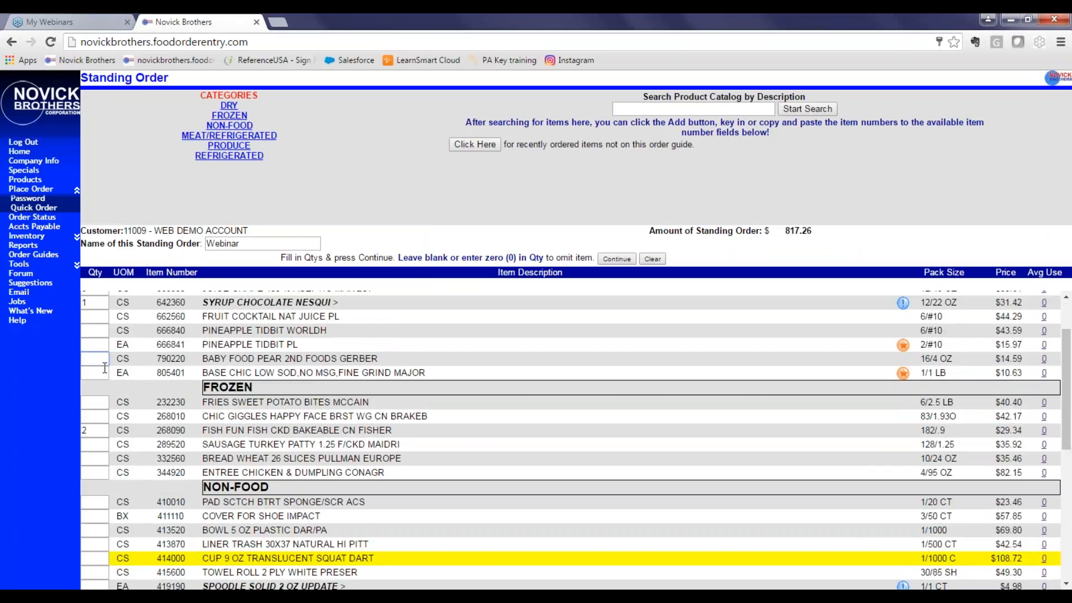
{"action": "type", "text": "2"}
{"action": "key", "text": "Tab"}
{"action": "key", "text": "BackSpace"}
{"action": "key", "text": "Tab"}
{"action": "scroll", "coordinate": [611, 329], "scroll_direction": "down", "scroll_amount": 10}
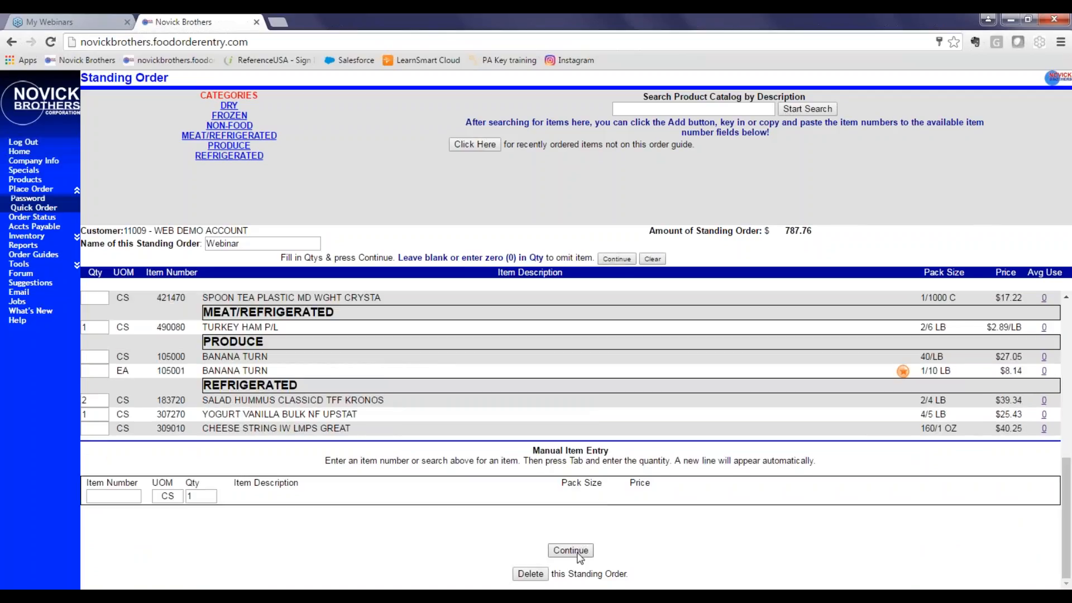
{"action": "left_click", "coordinate": [579, 550]}
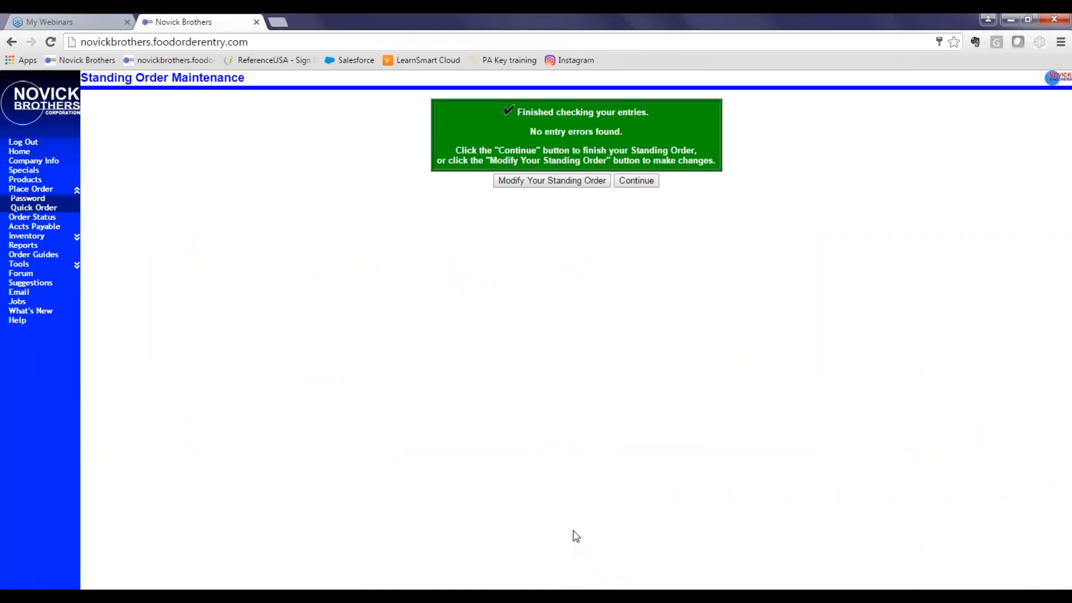
{"action": "left_click", "coordinate": [646, 181]}
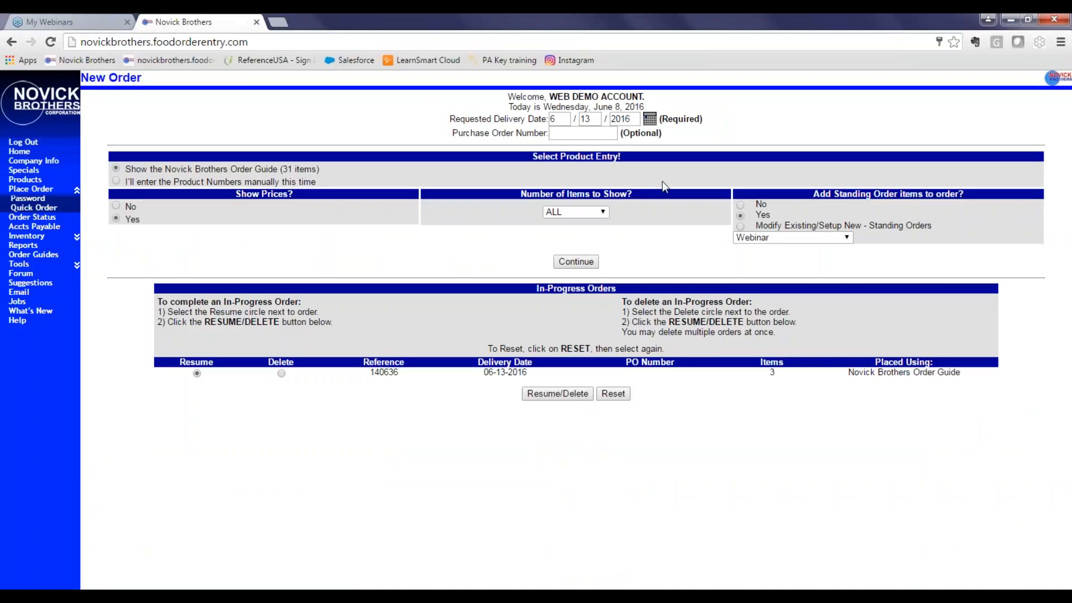
Reopen the Webinar standing order for modification from the new order page.
{"action": "left_click", "coordinate": [740, 226]}
{"action": "left_click", "coordinate": [807, 240]}
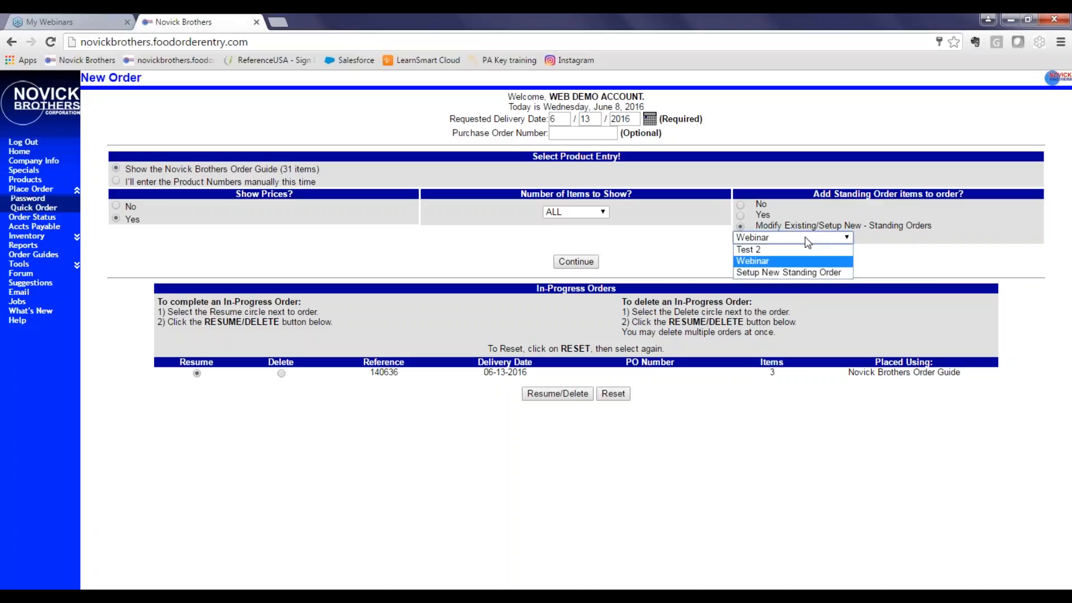
{"action": "left_click", "coordinate": [788, 262]}
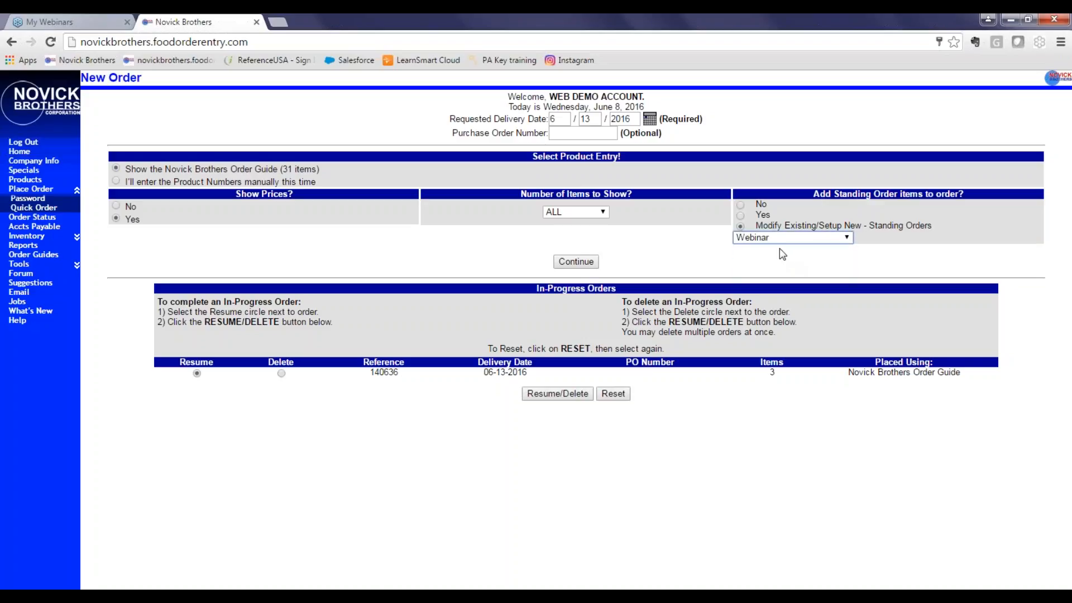
{"action": "left_click", "coordinate": [570, 266]}
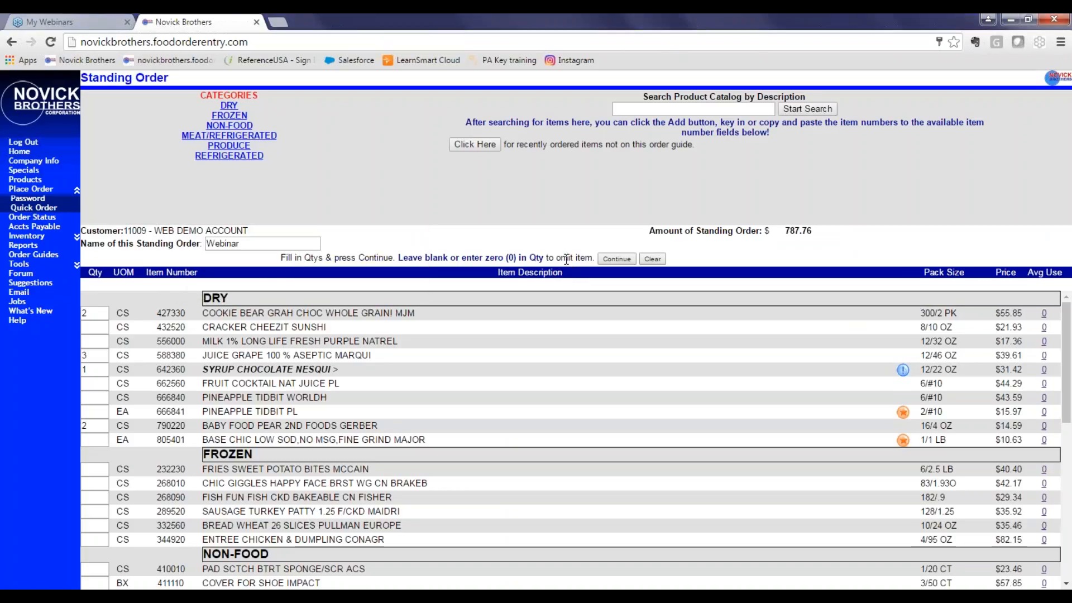
Delete the Webinar standing order, confirming both deletion prompts.
{"action": "scroll", "coordinate": [504, 335], "scroll_direction": "down", "scroll_amount": 5}
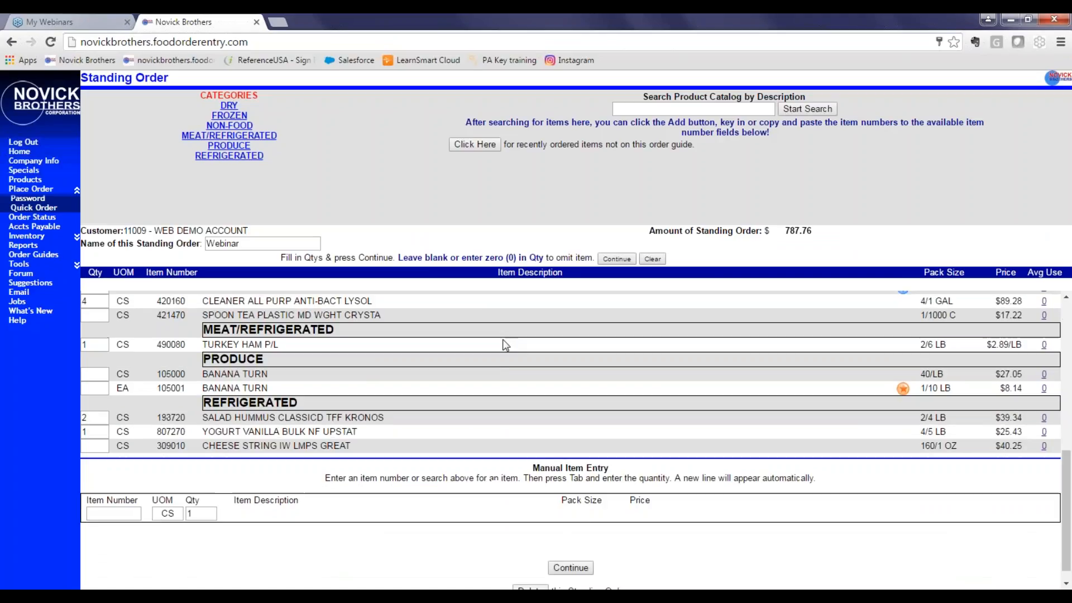
{"action": "scroll", "coordinate": [505, 344], "scroll_direction": "down", "scroll_amount": 1}
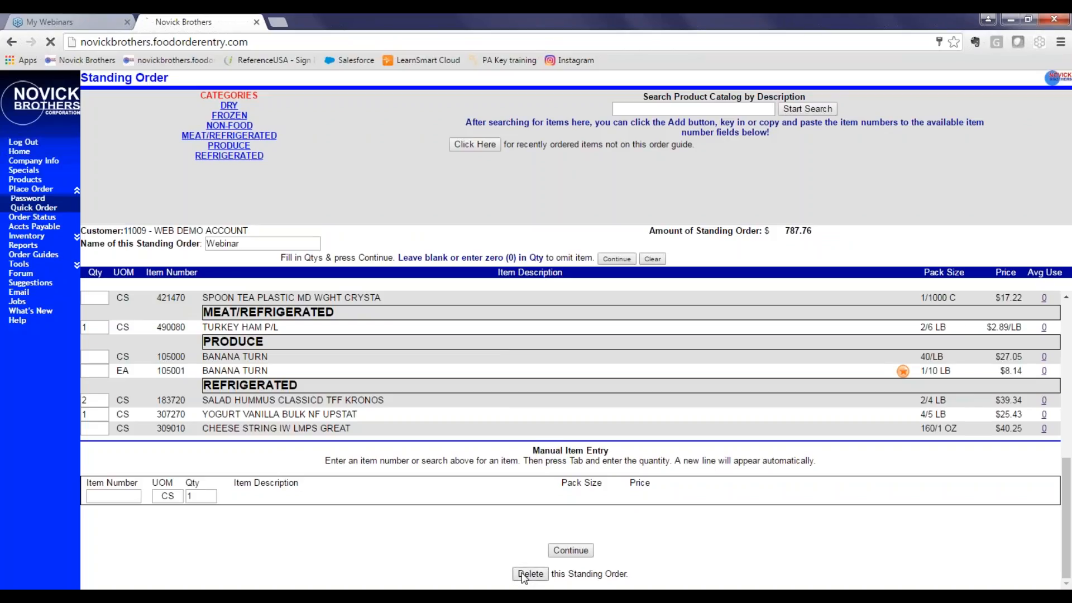
{"action": "left_click", "coordinate": [525, 573]}
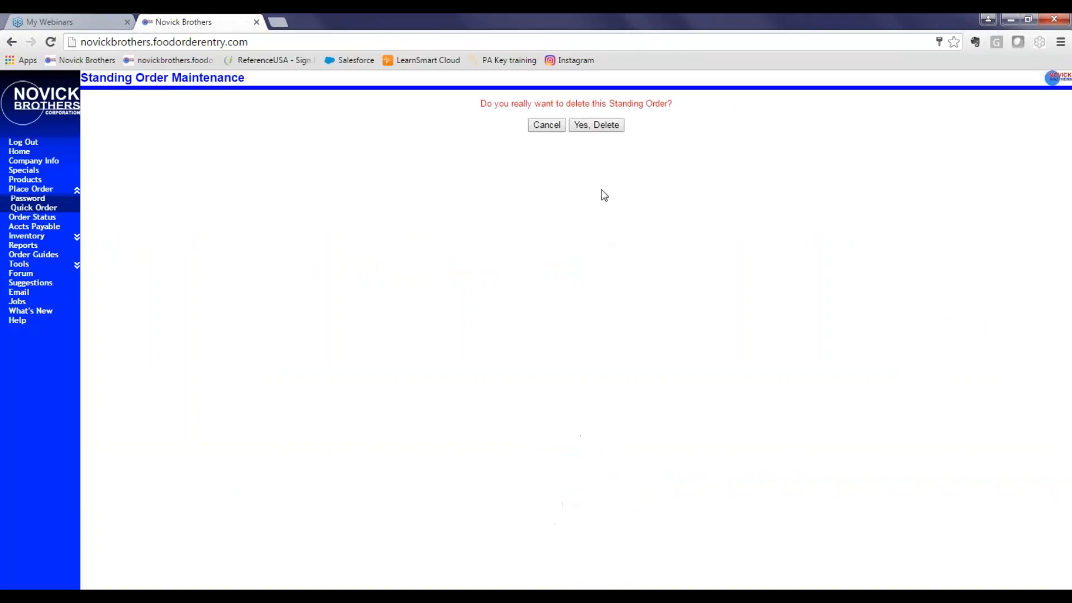
{"action": "left_click", "coordinate": [599, 125]}
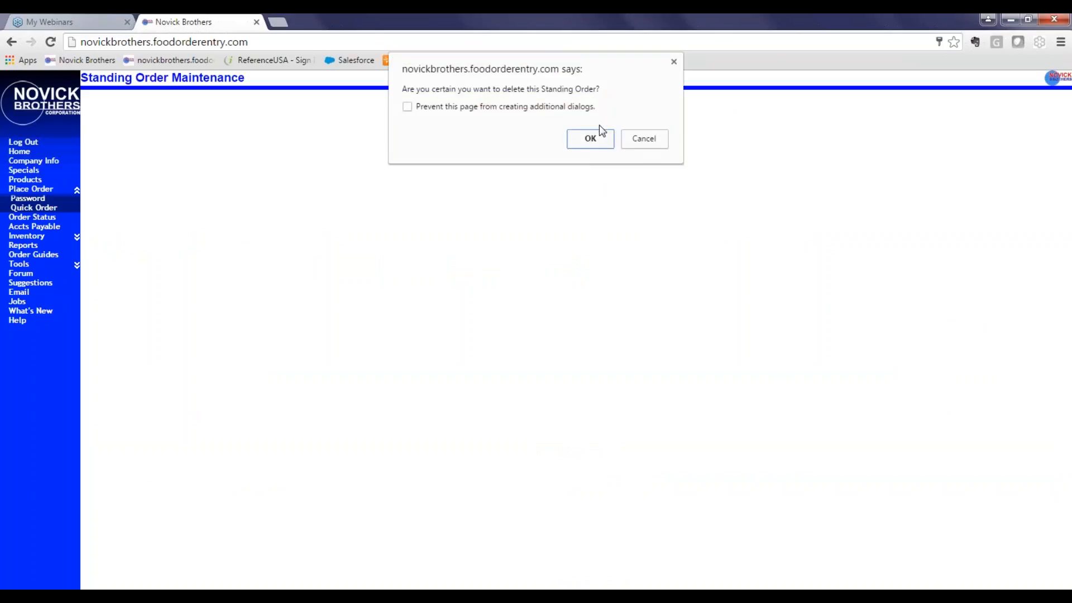
{"action": "left_click", "coordinate": [592, 143]}
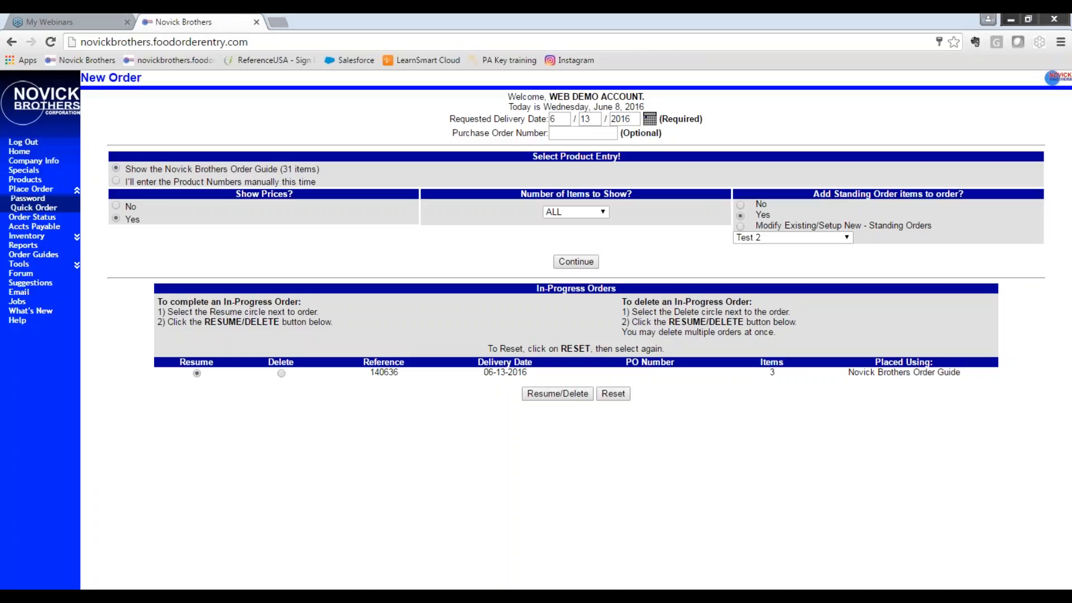
{"action": "left_click", "coordinate": [1001, 291]}
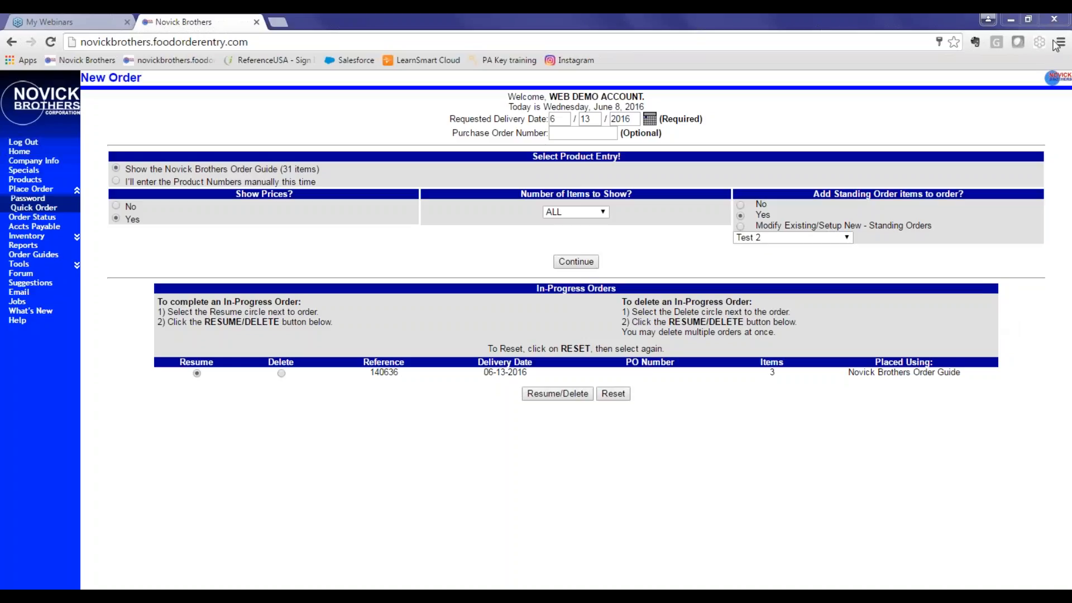
{"action": "left_click", "coordinate": [102, 20]}
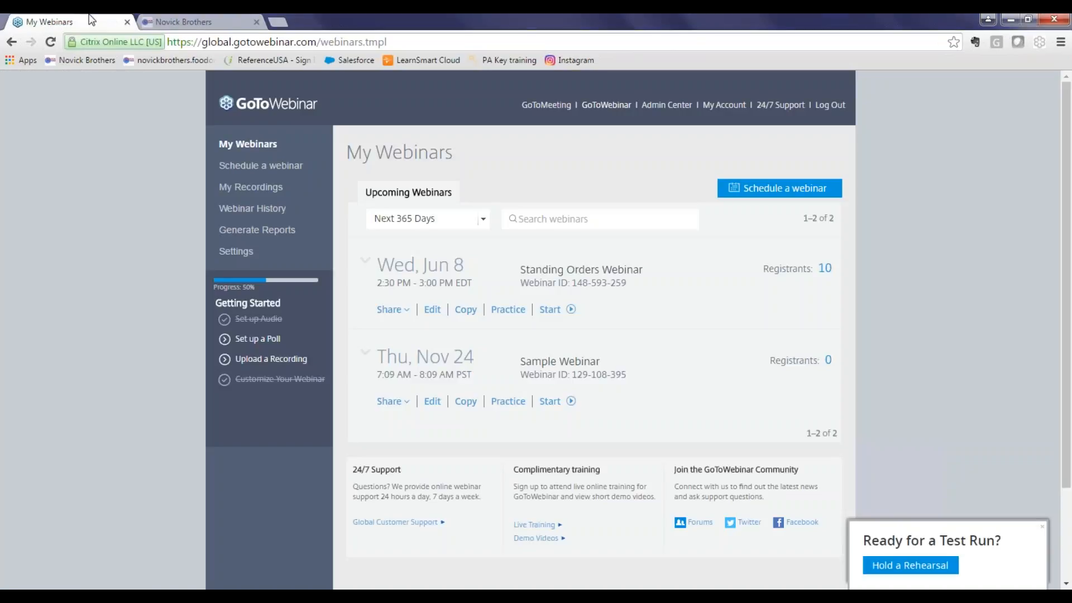
{"action": "left_click", "coordinate": [192, 23]}
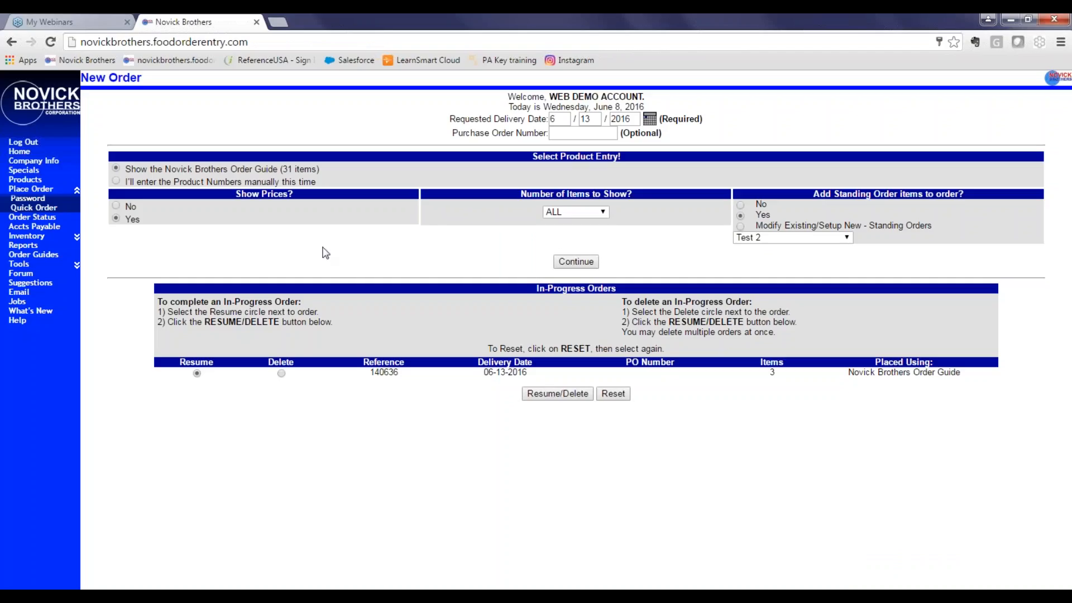